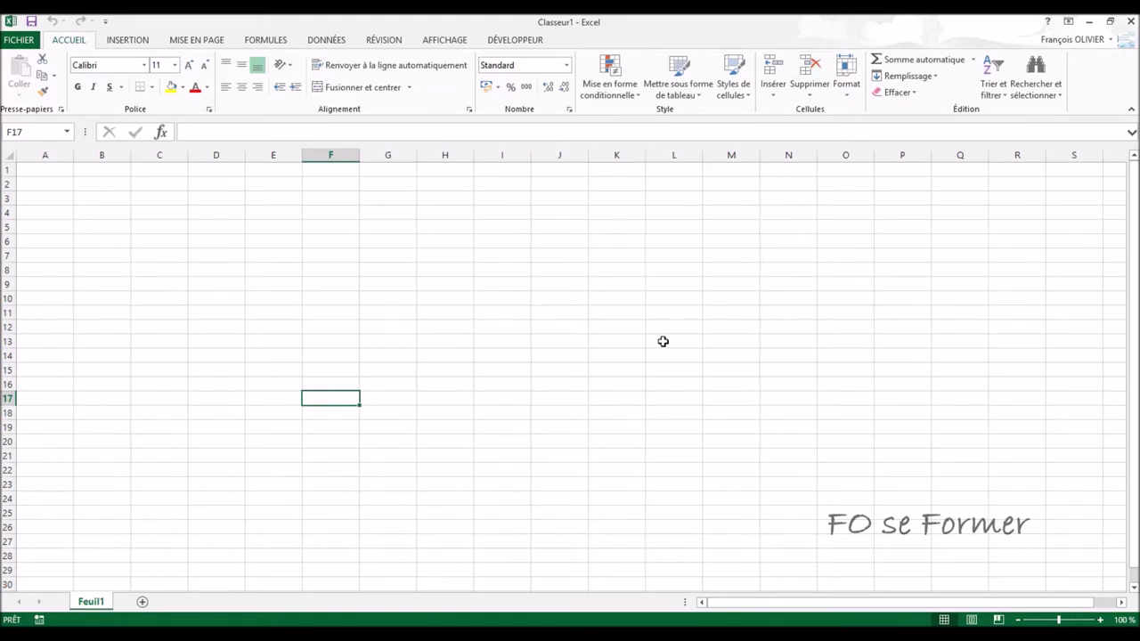
# Step: Enter lundi in A1 and auto-fill weekday names down to A20, ending with samedi
pyautogui.click(39, 172)
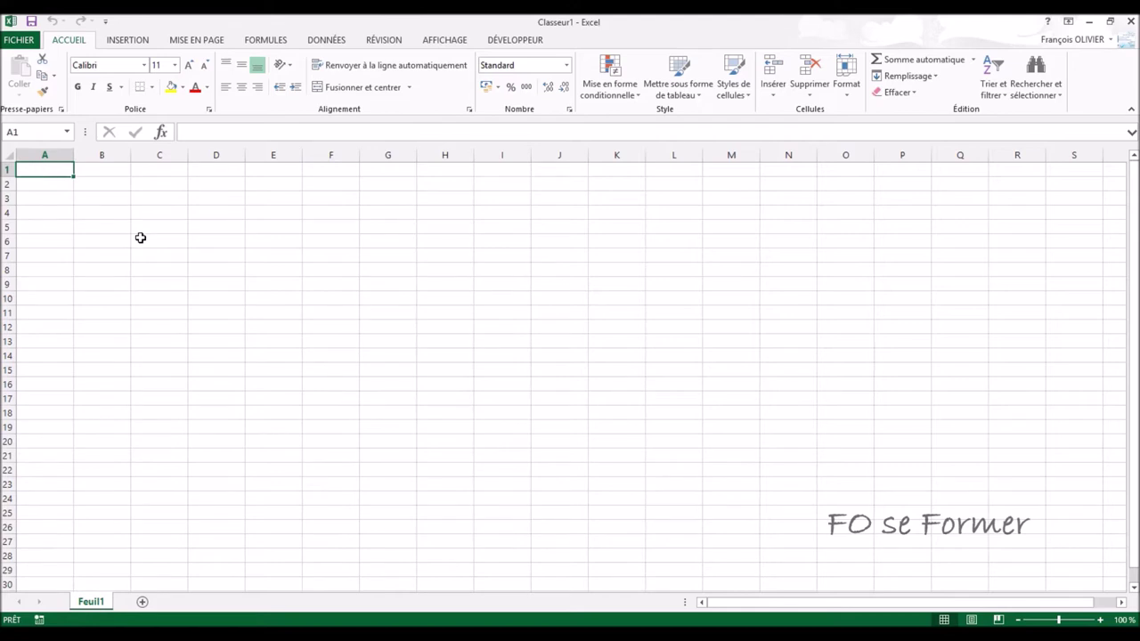
pyautogui.write('lundi')
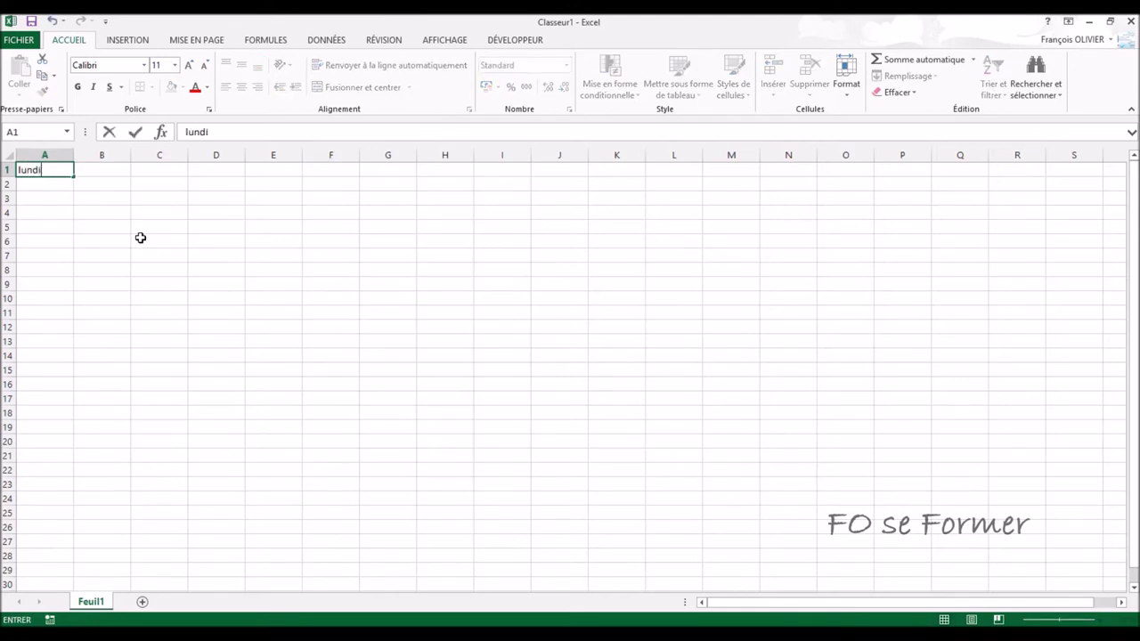
pyautogui.hotkey('ctrl', 'Return')
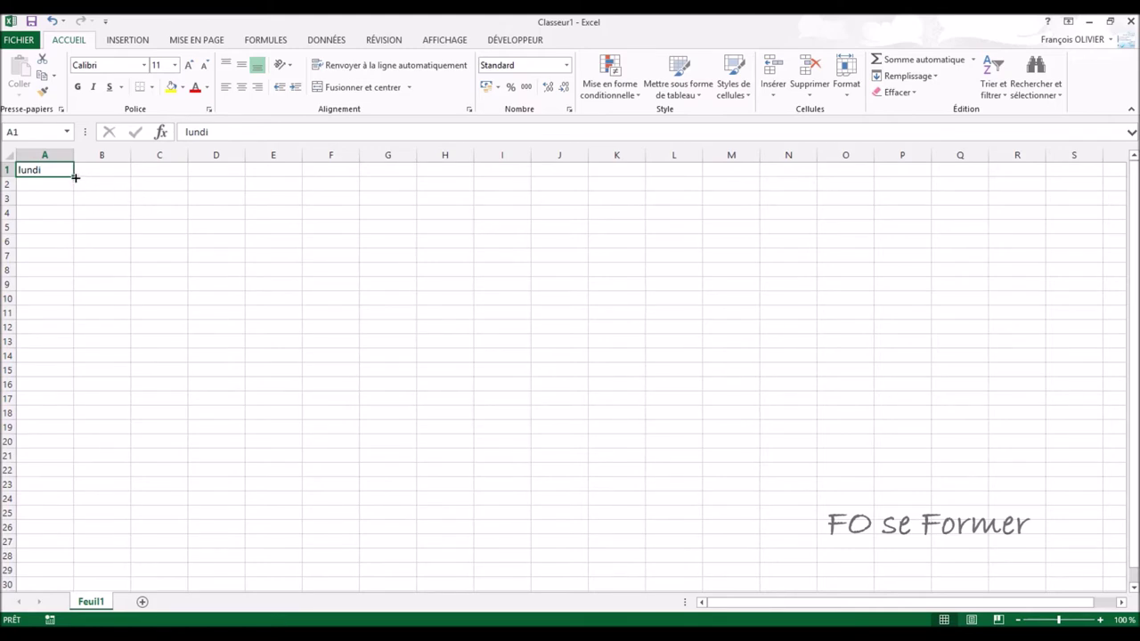
pyautogui.moveTo(75, 177); pyautogui.dragTo(75, 177)
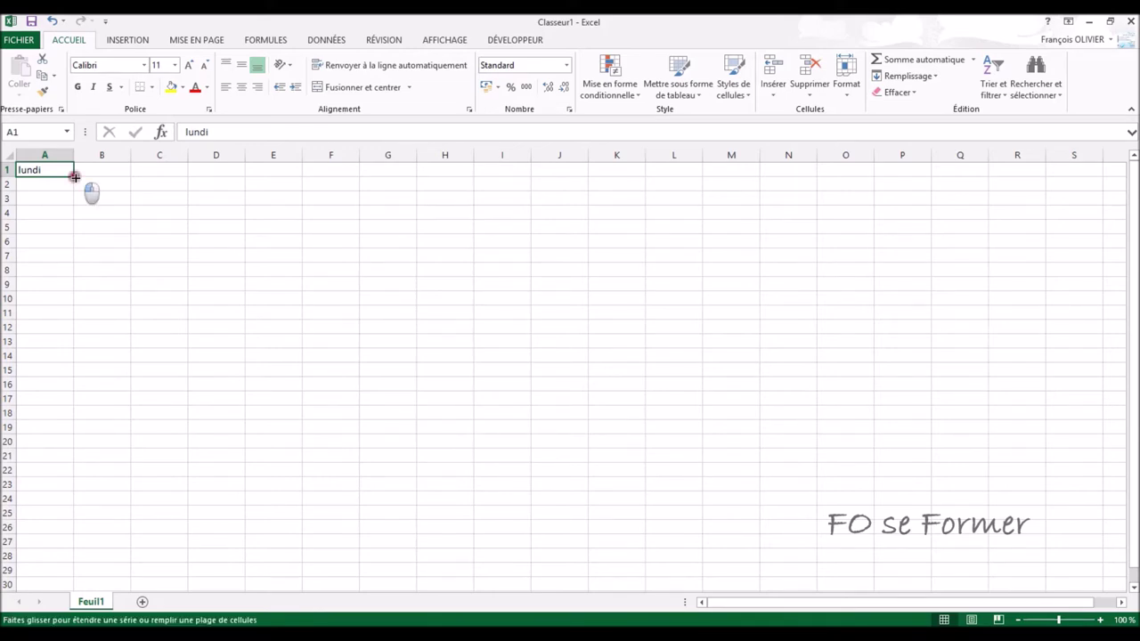
pyautogui.moveTo(75, 177); pyautogui.dragTo(68, 442)
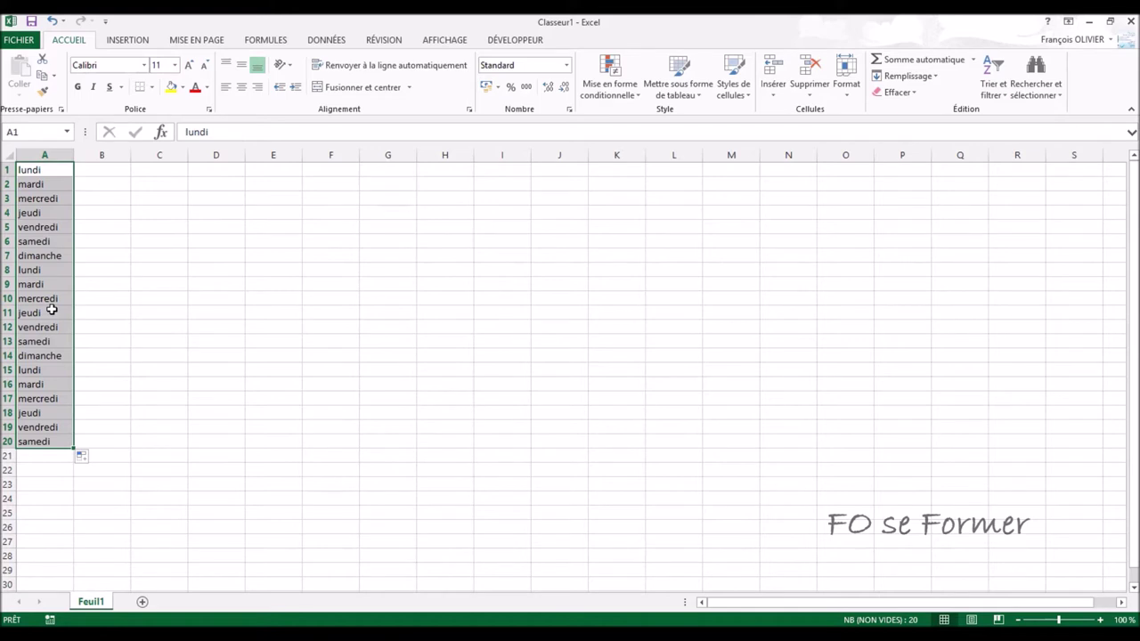
# Step: Enter janvier in B1 and auto-fill month names down to B20, ending with août
pyautogui.click(111, 171)
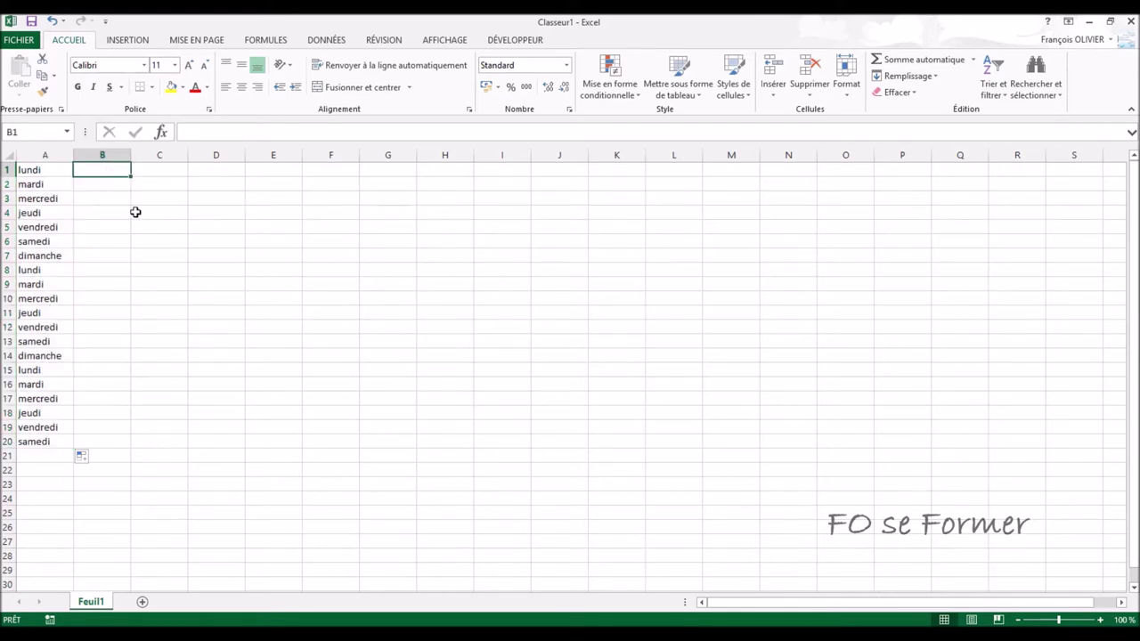
pyautogui.write('janvier')
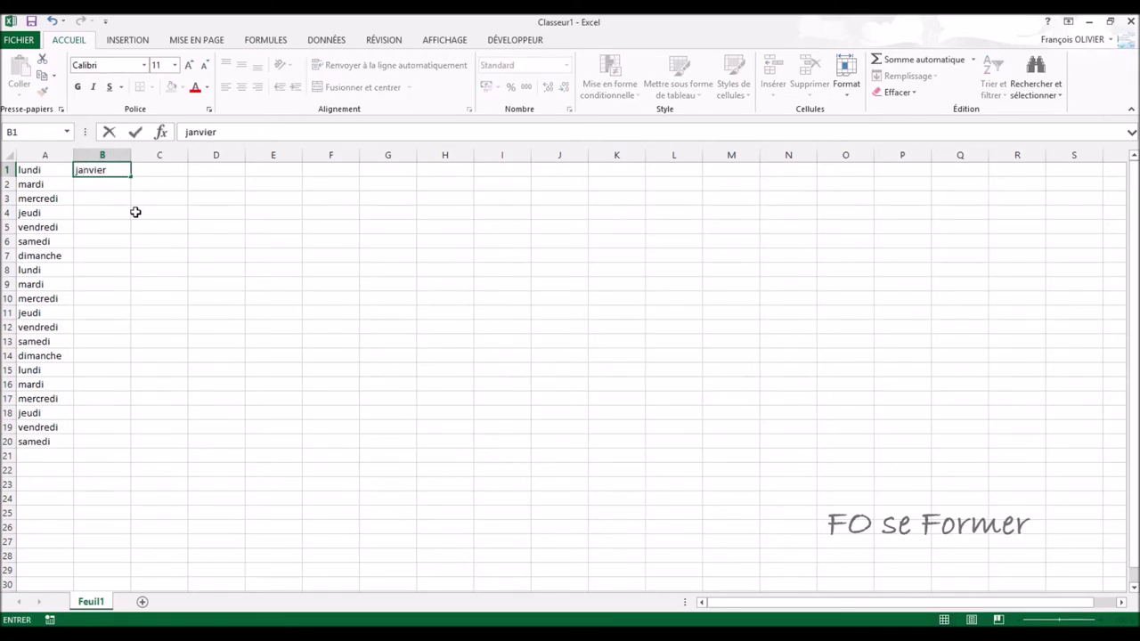
pyautogui.hotkey('ctrl', 'Return')
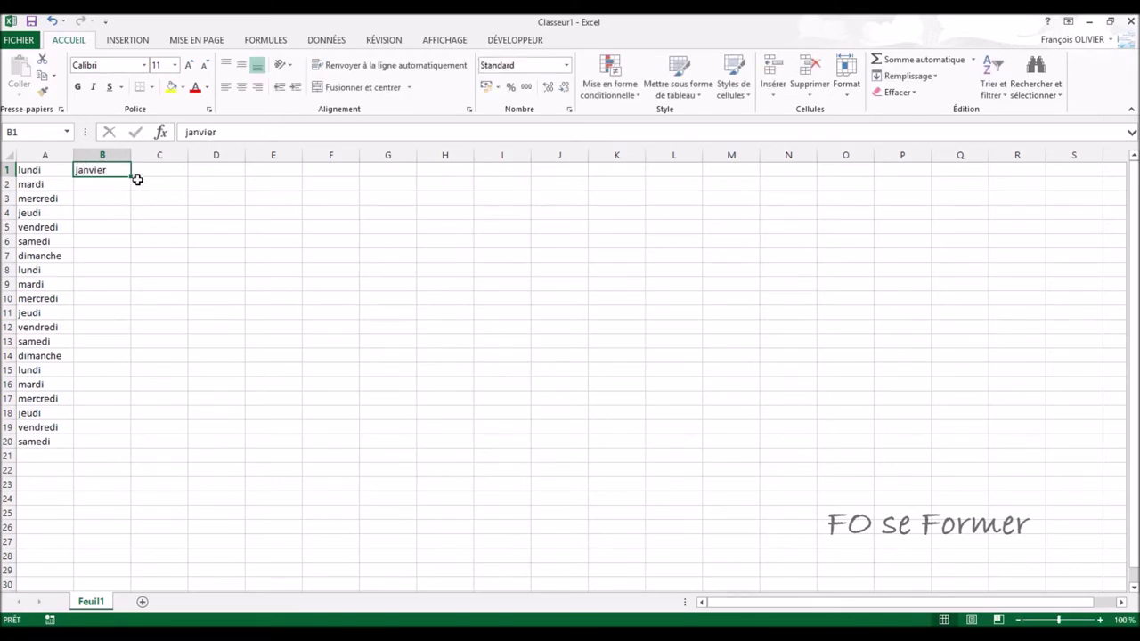
pyautogui.moveTo(130, 175); pyautogui.dragTo(131, 175)
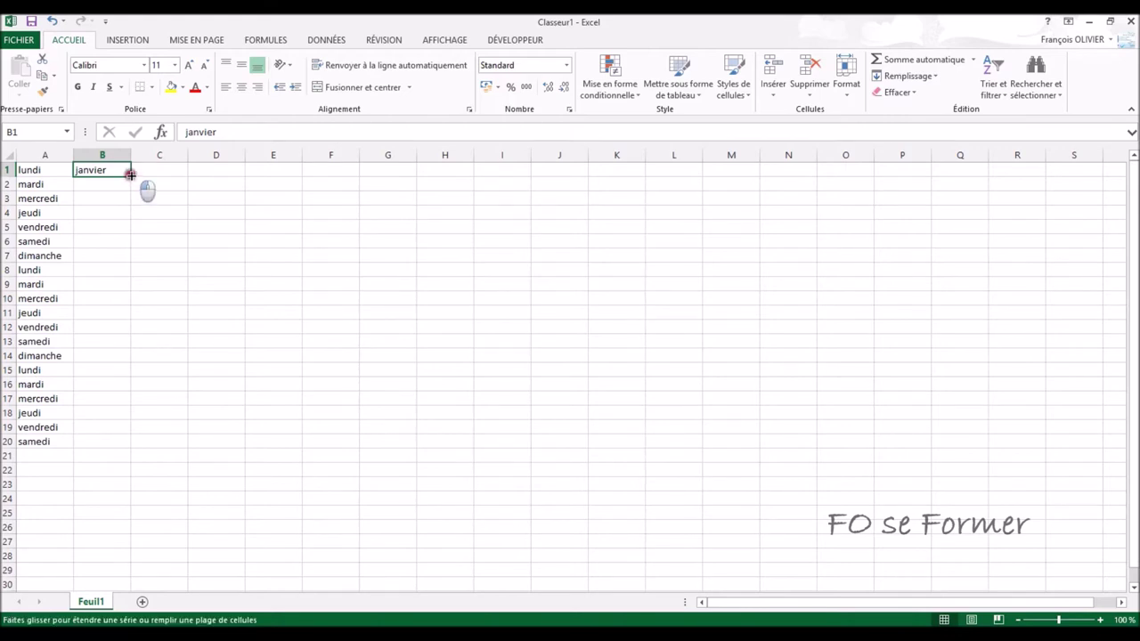
pyautogui.moveTo(130, 175); pyautogui.dragTo(111, 446)
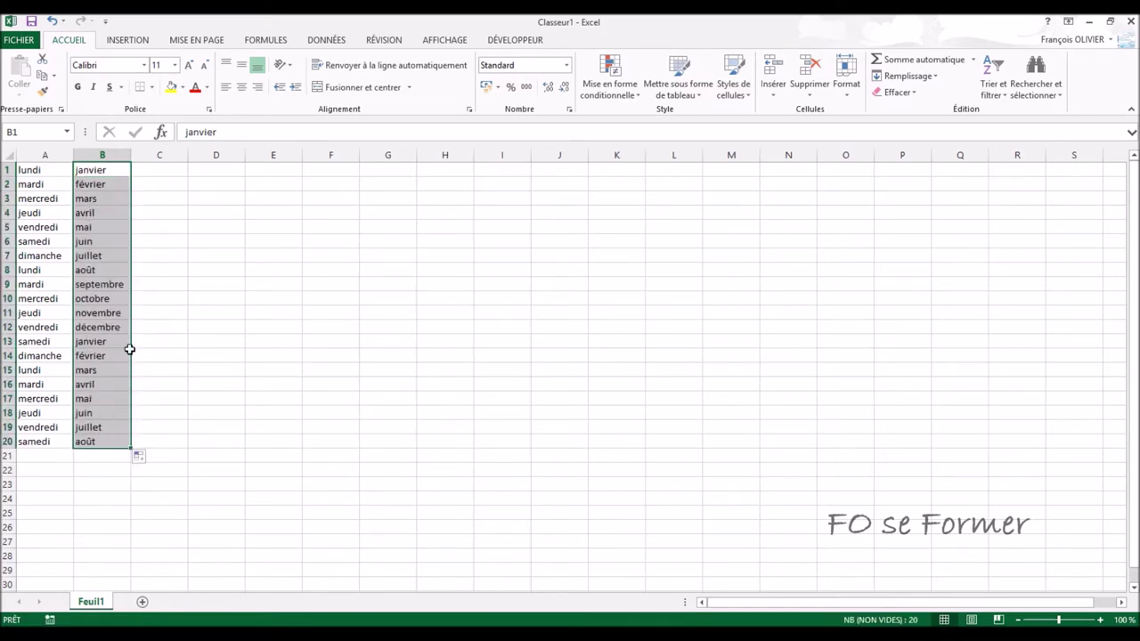
pyautogui.click(163, 173)
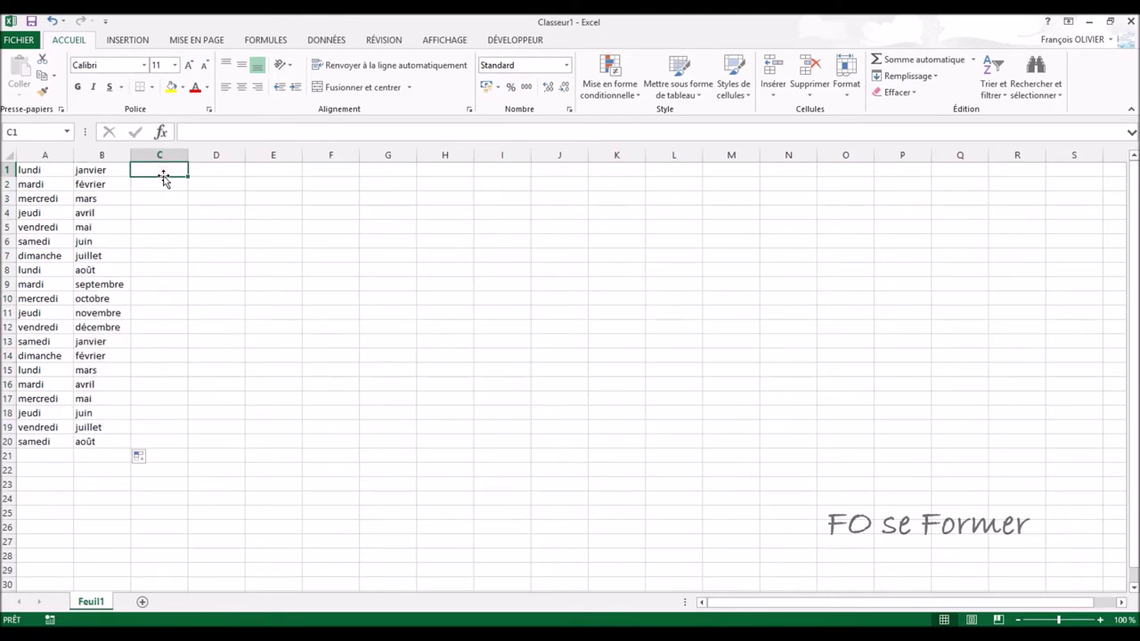
# Step: Enter 17/06/2015 in C1 and fill daily dates down to 06/07/2015 in C20
pyautogui.write('17')
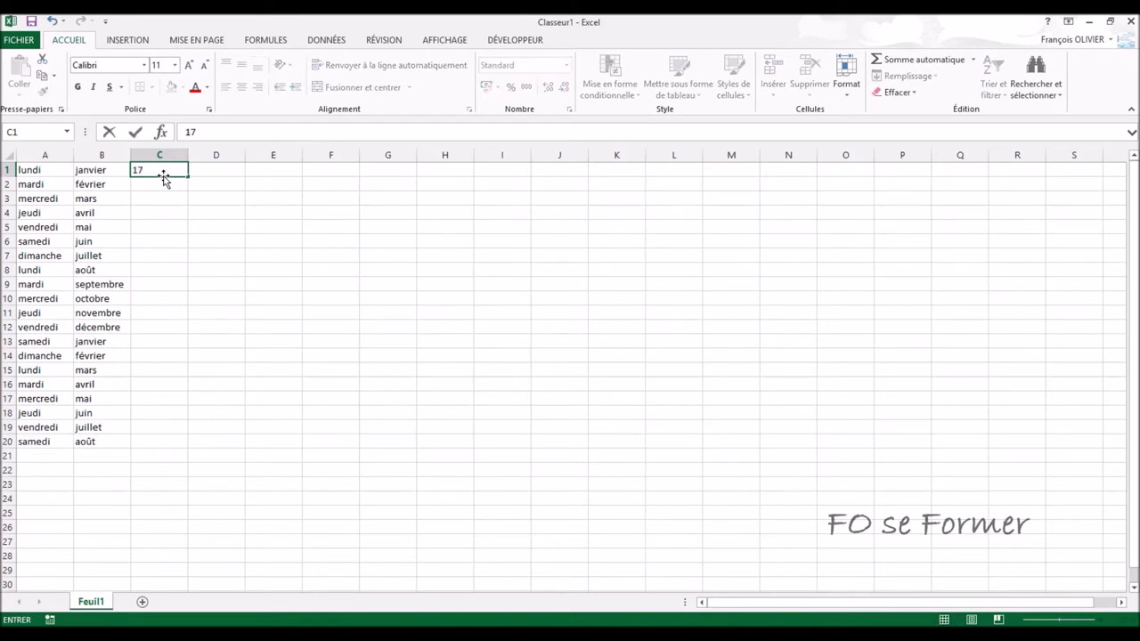
pyautogui.write('/06/2015')
pyautogui.hotkey('ctrl', 'Return')
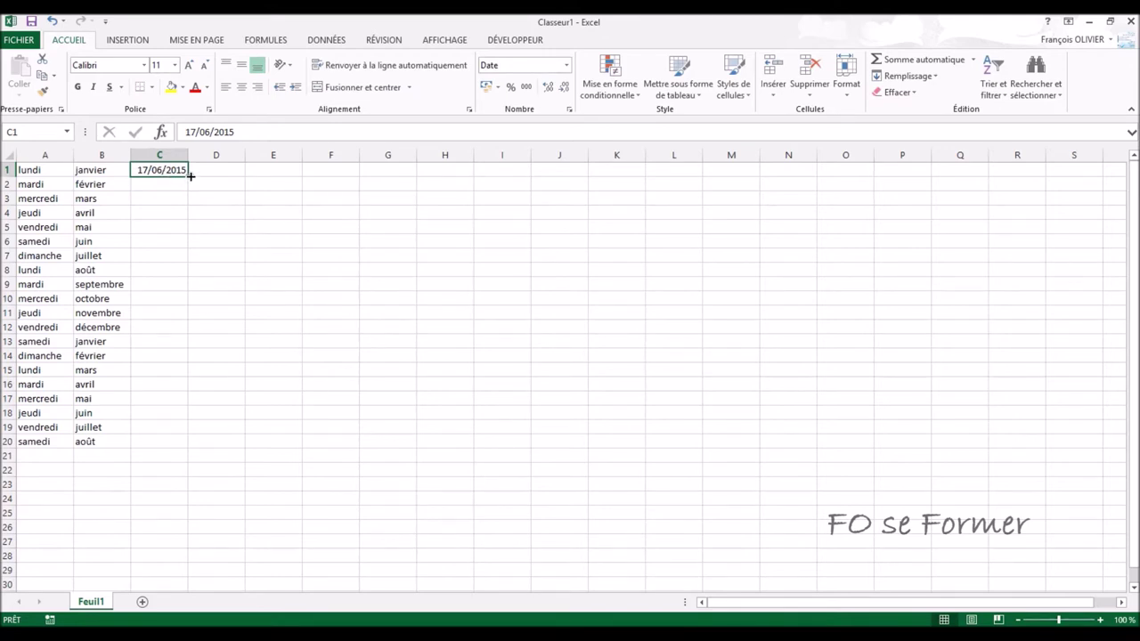
pyautogui.moveTo(190, 176); pyautogui.dragTo(194, 448)
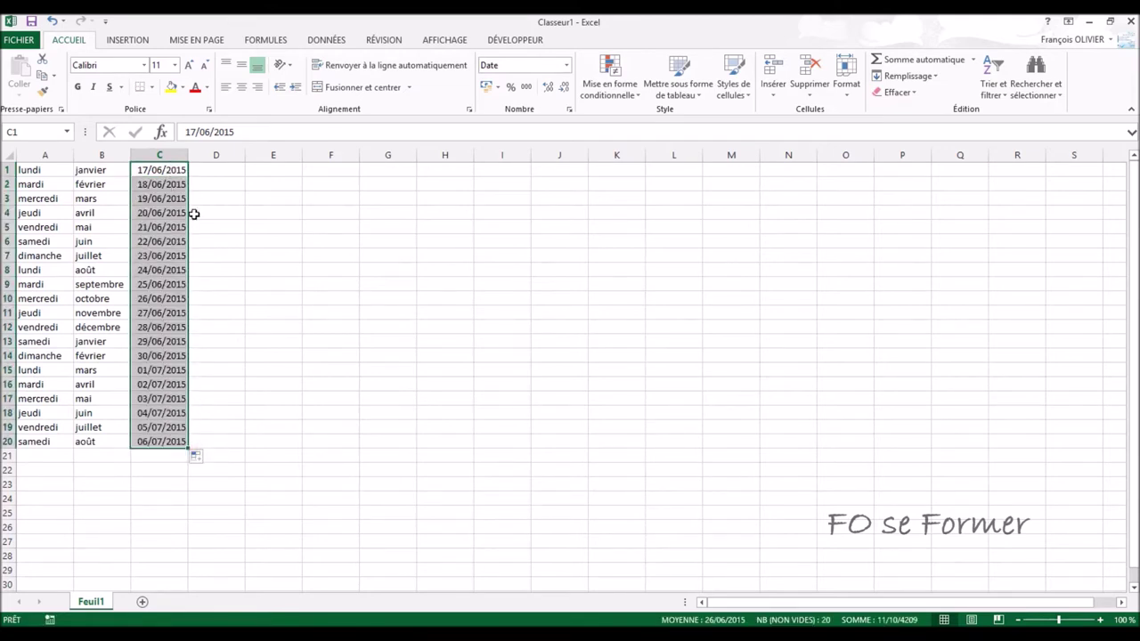
pyautogui.click(212, 170)
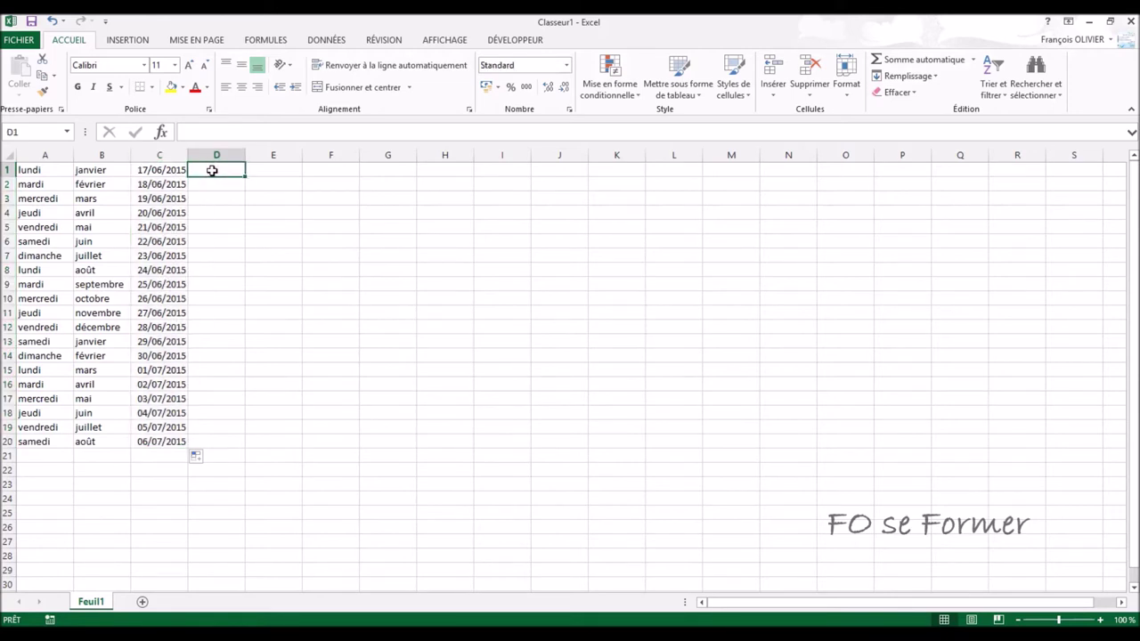
# Step: Enter 17/06/2015 in D1 and widen column D to about 33,71
pyautogui.write('17/06')
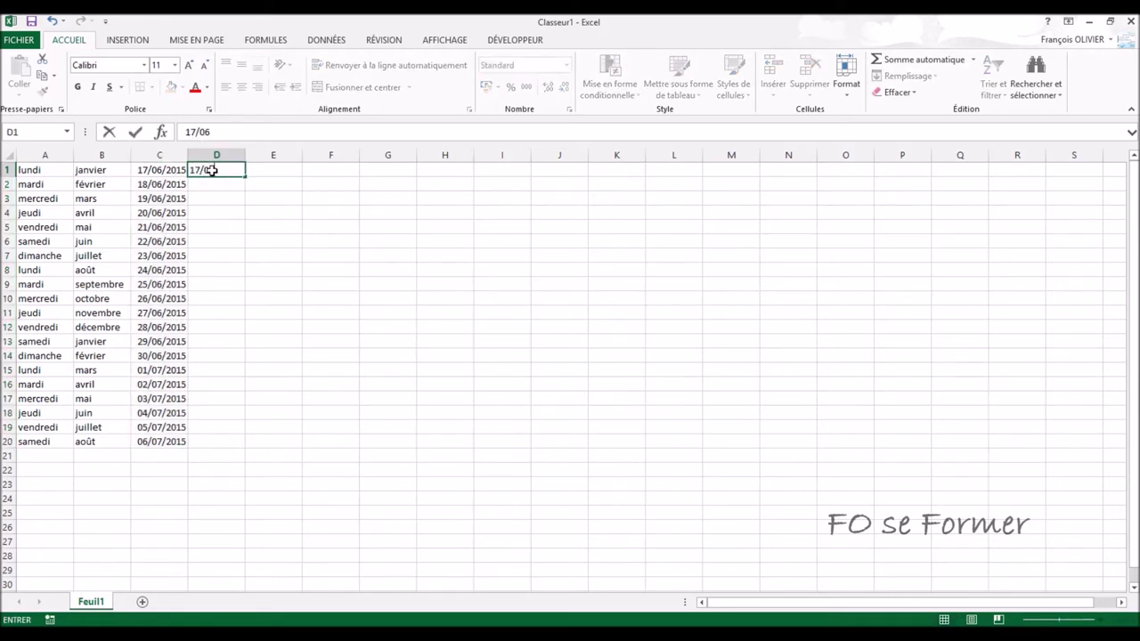
pyautogui.write('/2015')
pyautogui.hotkey('ctrl', 'Return')
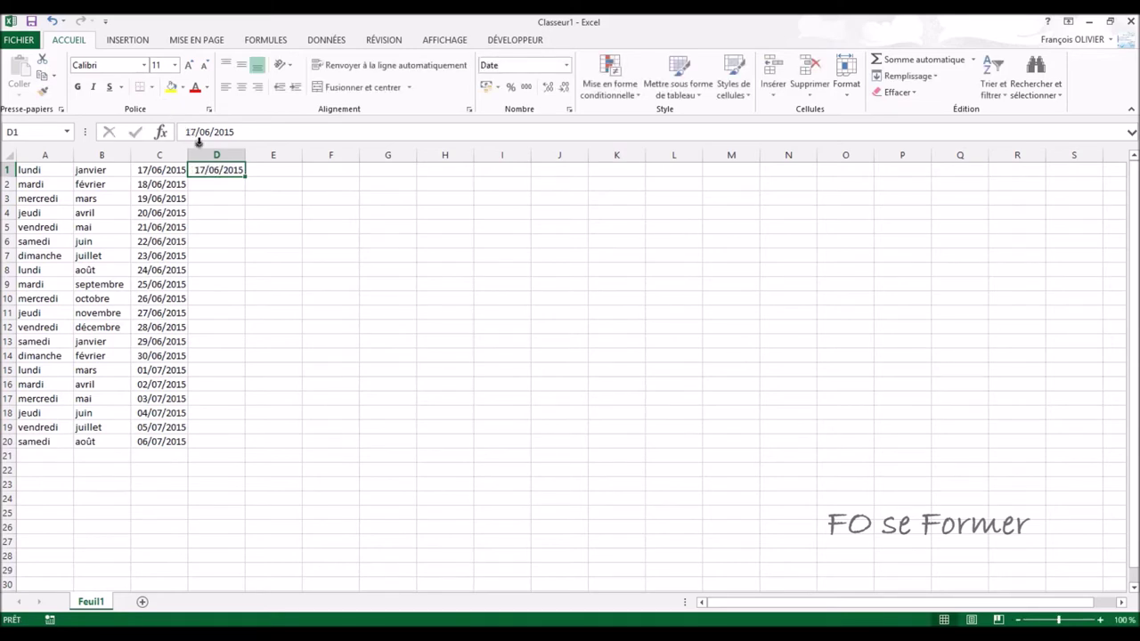
pyautogui.moveTo(245, 157); pyautogui.dragTo(350, 163)
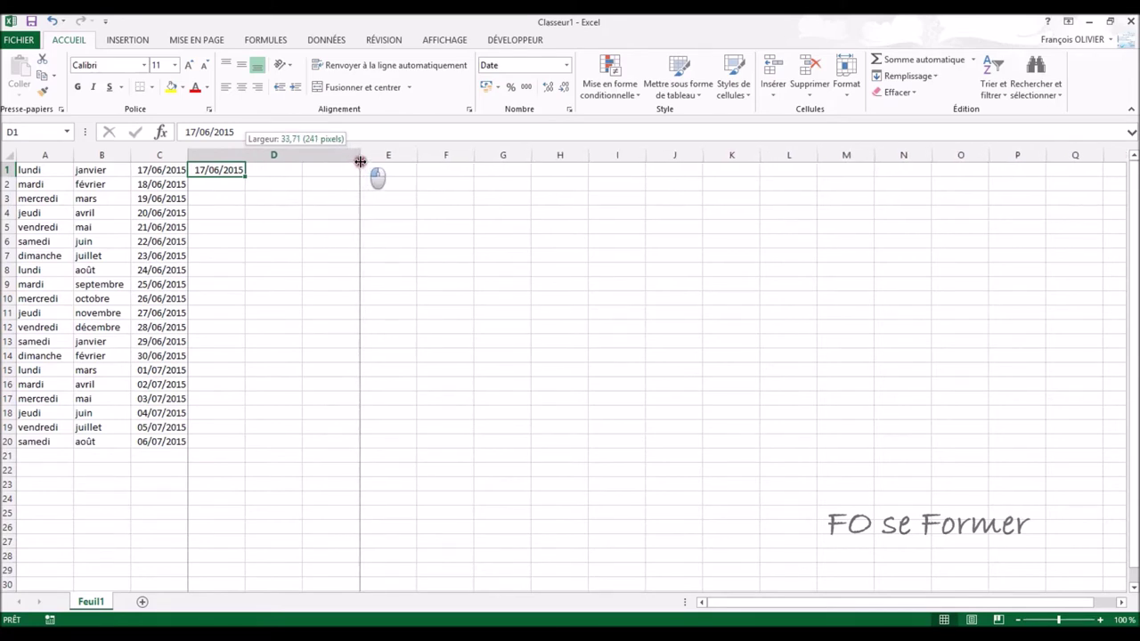
pyautogui.moveTo(351, 163); pyautogui.dragTo(360, 161)
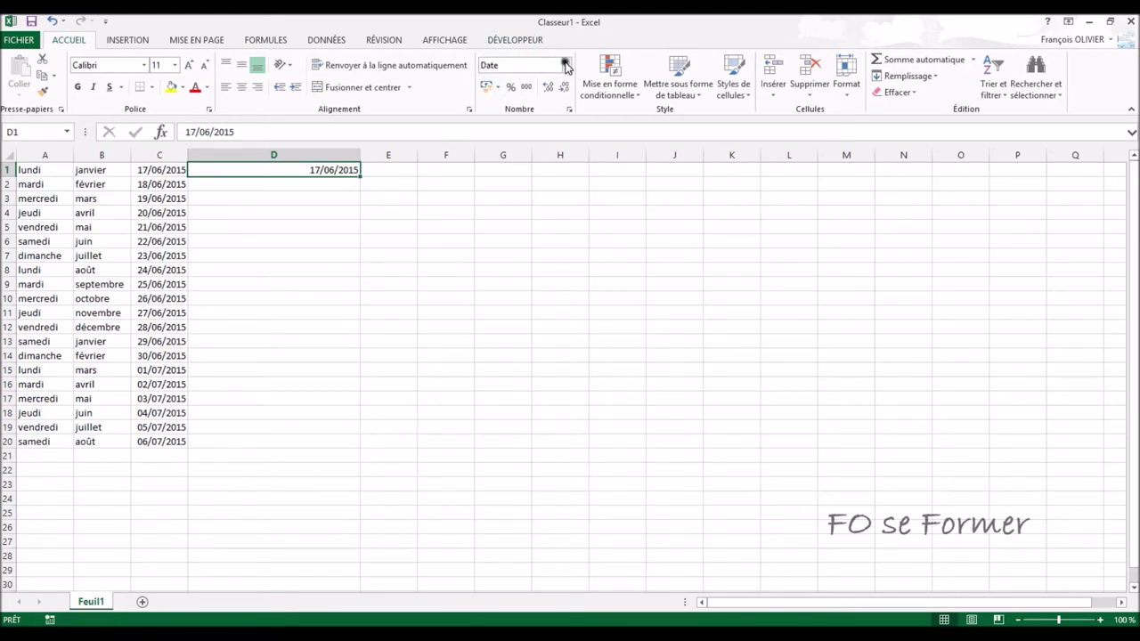
# Step: Format D1 as Date longue and fill long dates down to lundi 6 juillet 2015 in D20
pyautogui.click(567, 68)
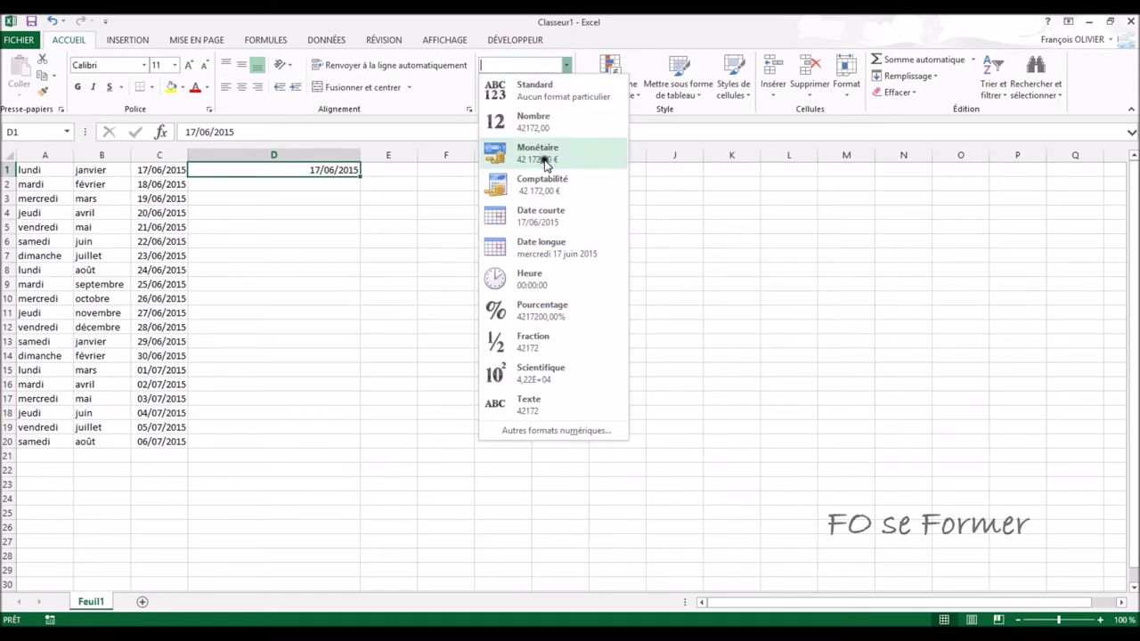
pyautogui.click(545, 247)
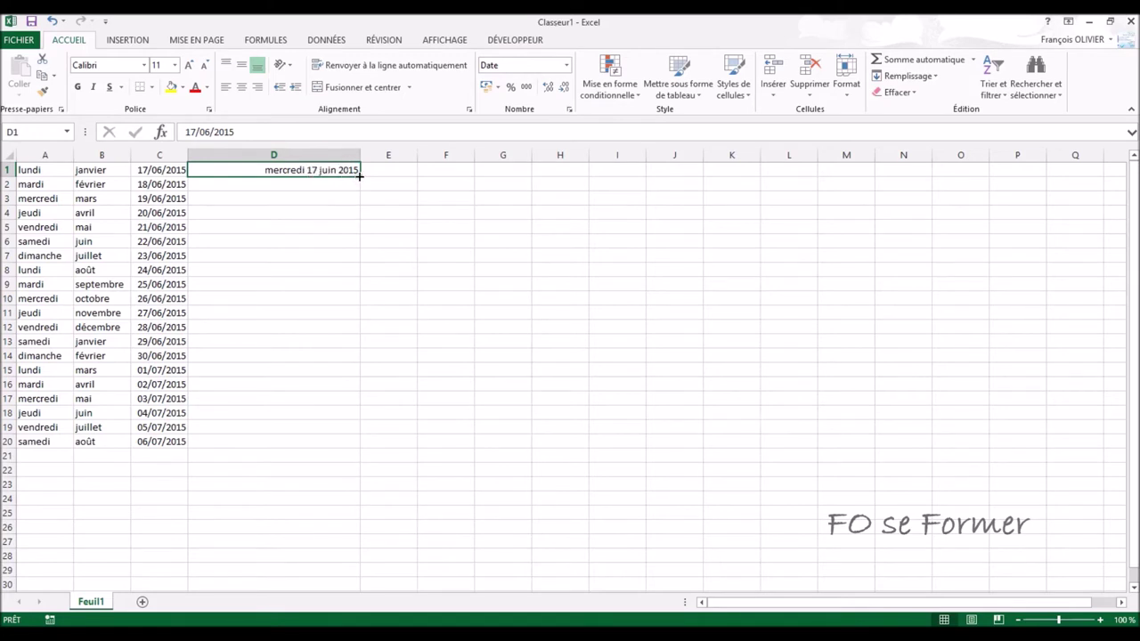
pyautogui.moveTo(359, 175); pyautogui.dragTo(358, 175)
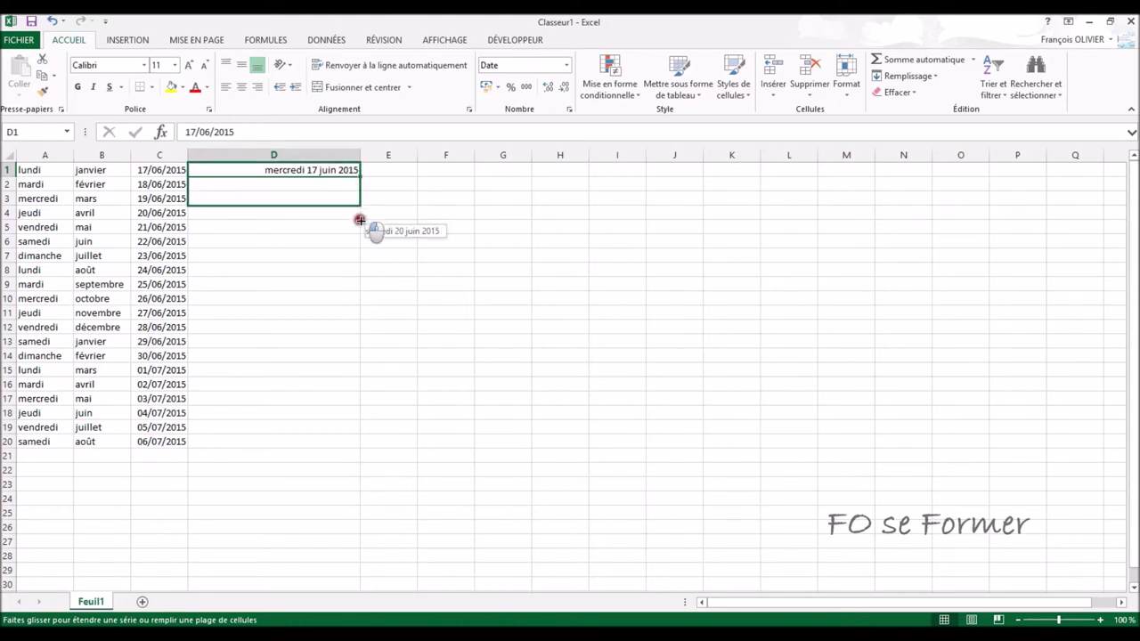
pyautogui.moveTo(358, 175); pyautogui.dragTo(334, 448)
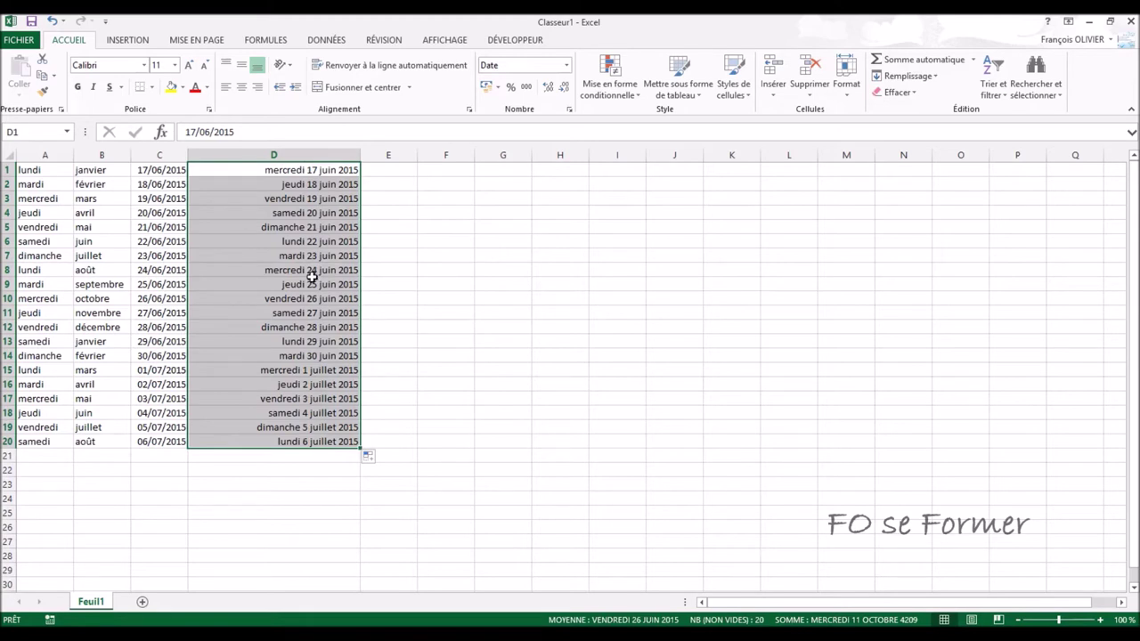
pyautogui.click(376, 171)
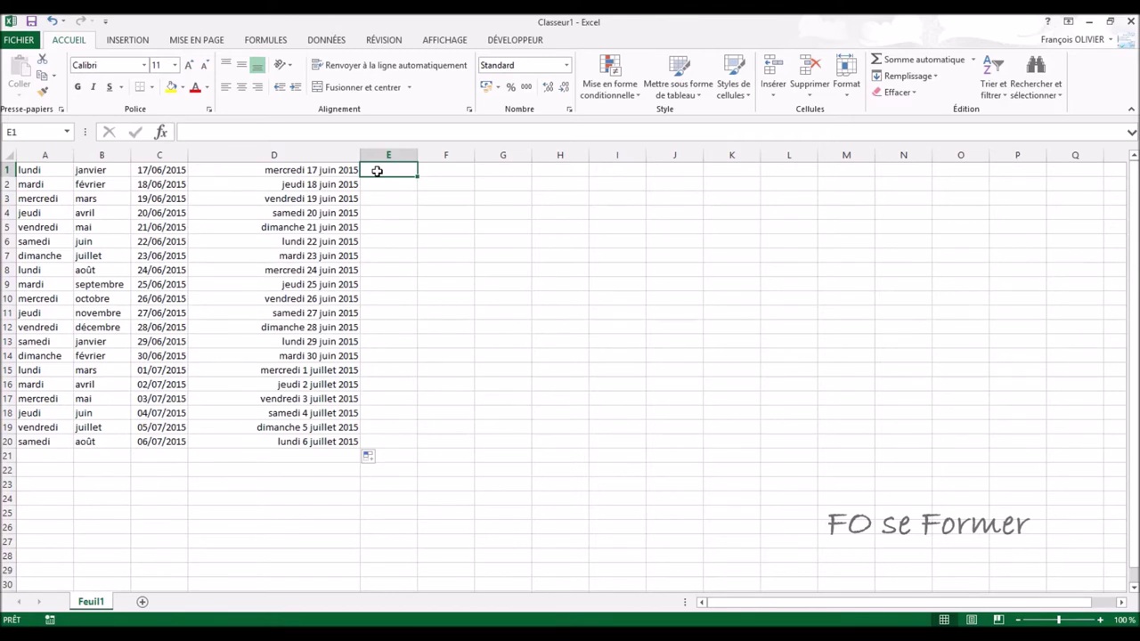
# Step: Enter bureau 1 in E1 and fill the series bureau 1 to bureau 20 down column E
pyautogui.write('bureau 1')
pyautogui.hotkey('ctrl', 'Return')
pyautogui.moveTo(417, 178); pyautogui.dragTo(411, 436)
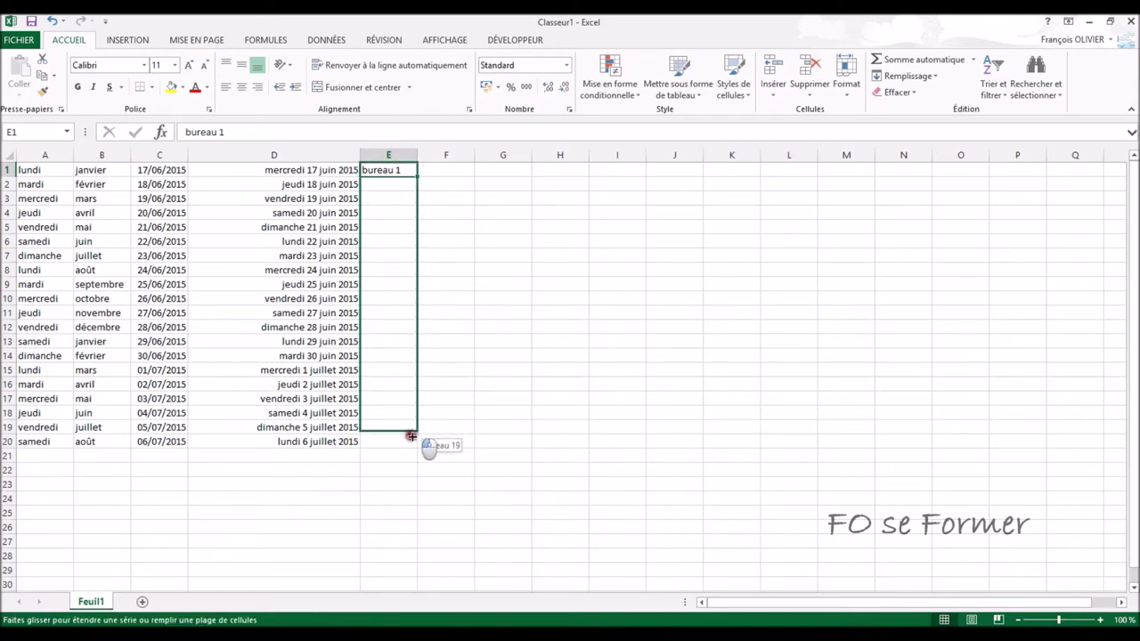
pyautogui.moveTo(411, 435); pyautogui.dragTo(408, 448)
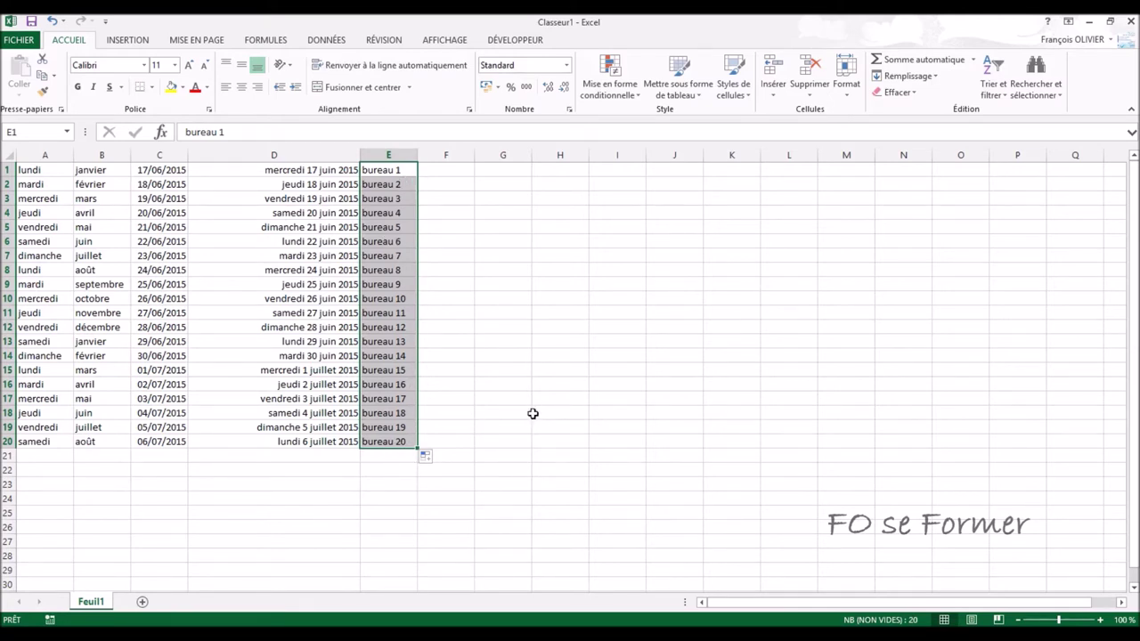
pyautogui.click(456, 172)
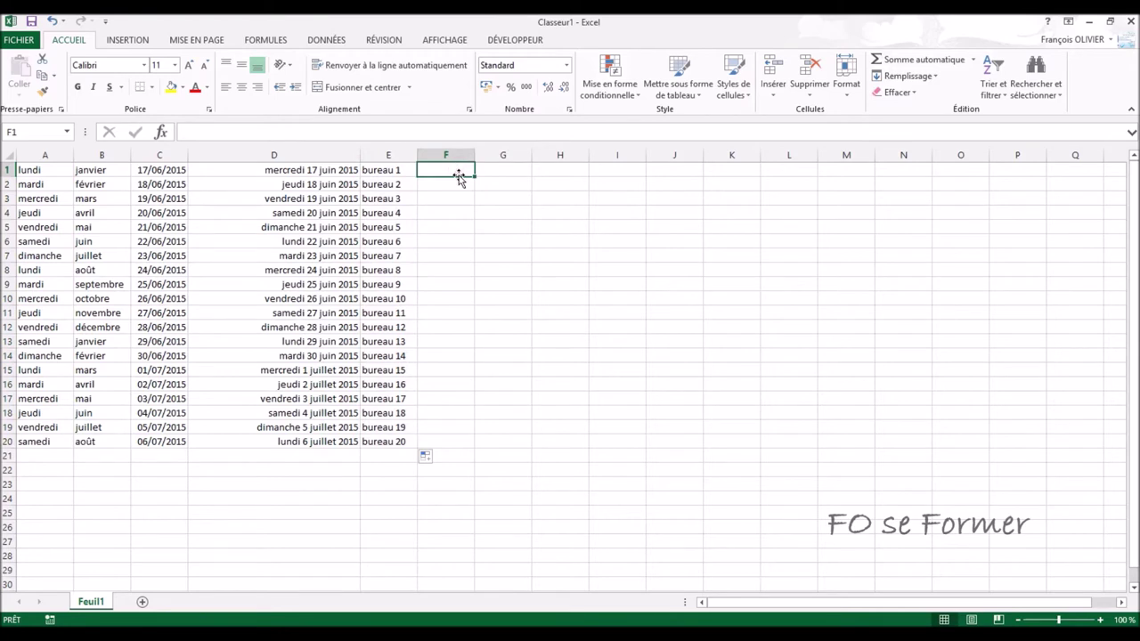
# Step: Enter 1 in F1, fill to F20, and choose Incrémenter une série to get 1 through 20
pyautogui.write('1')
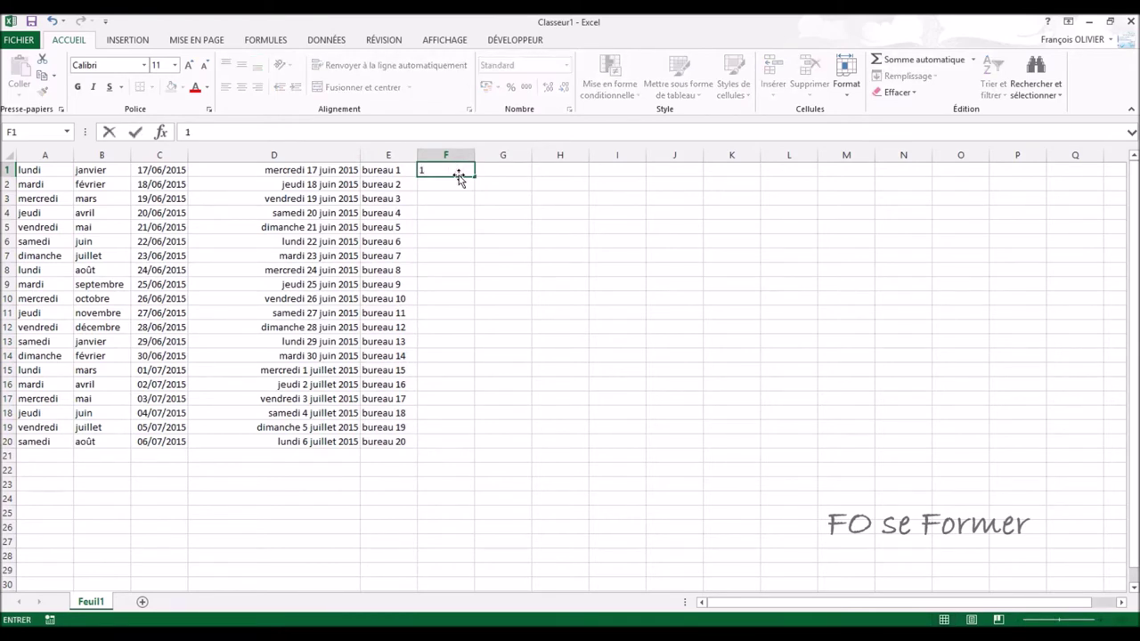
pyautogui.hotkey('ctrl', 'Return')
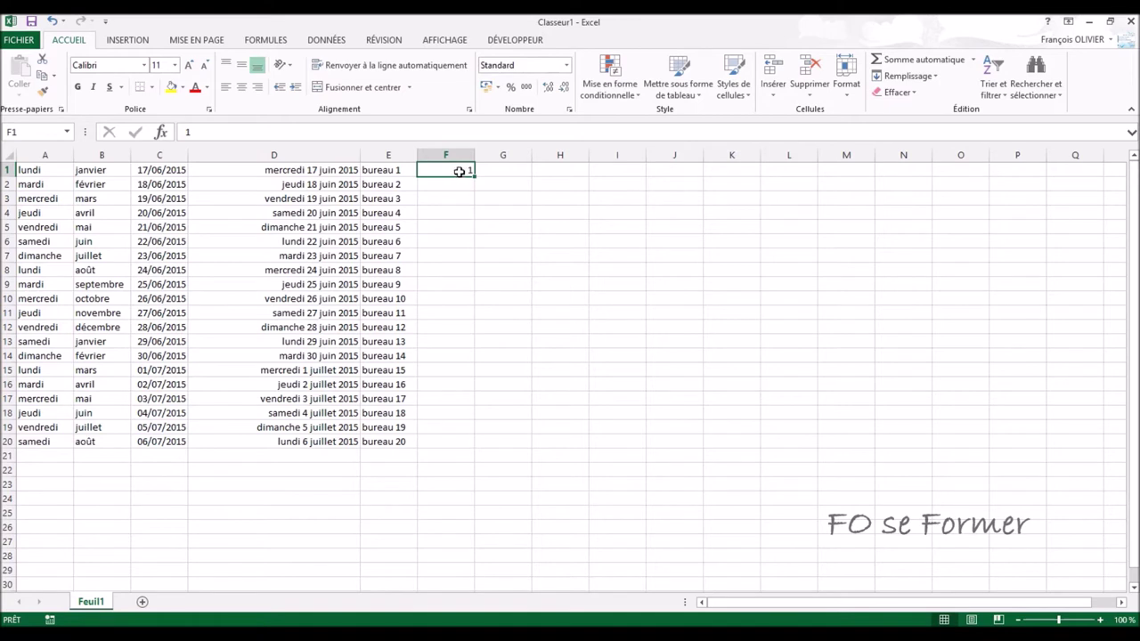
pyautogui.moveTo(474, 181); pyautogui.dragTo(474, 181)
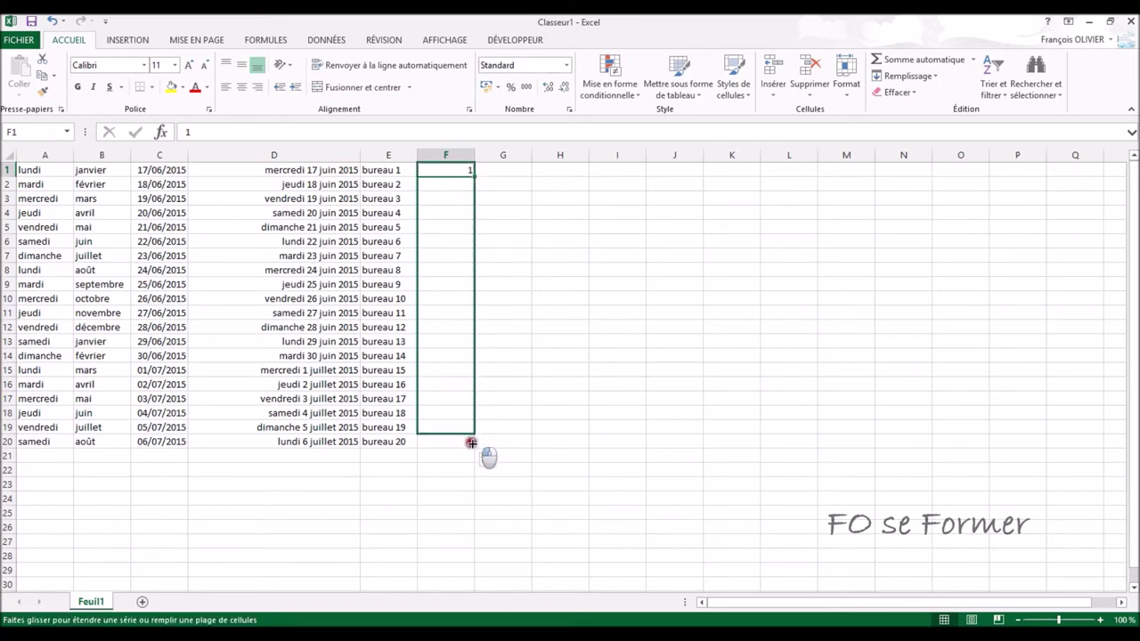
pyautogui.moveTo(477, 356); pyautogui.dragTo(480, 450)
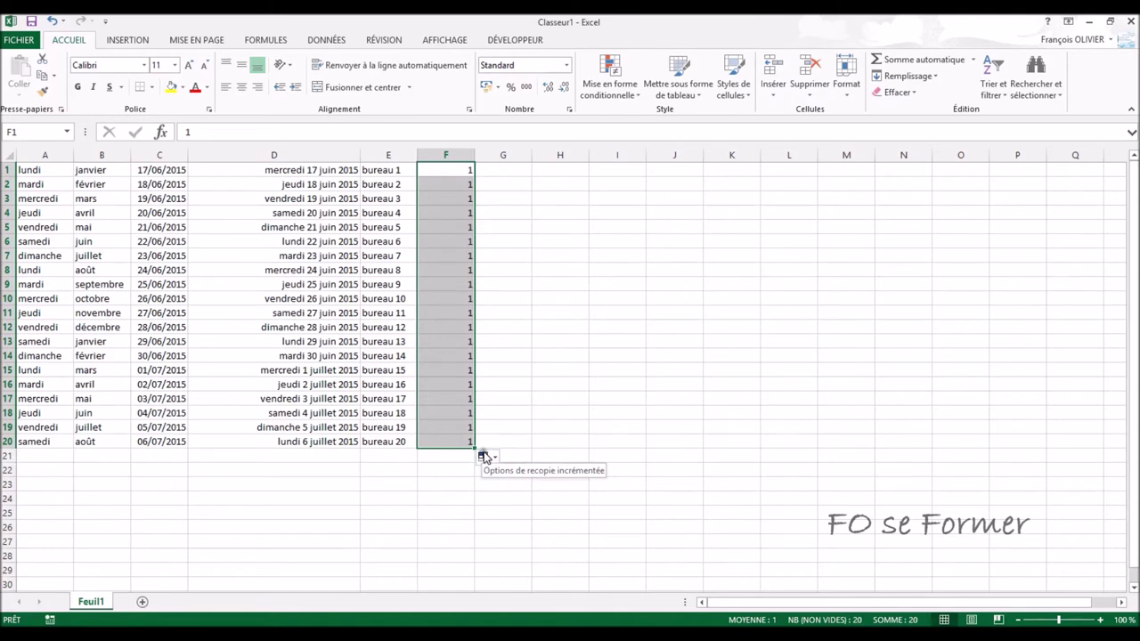
pyautogui.click(485, 457)
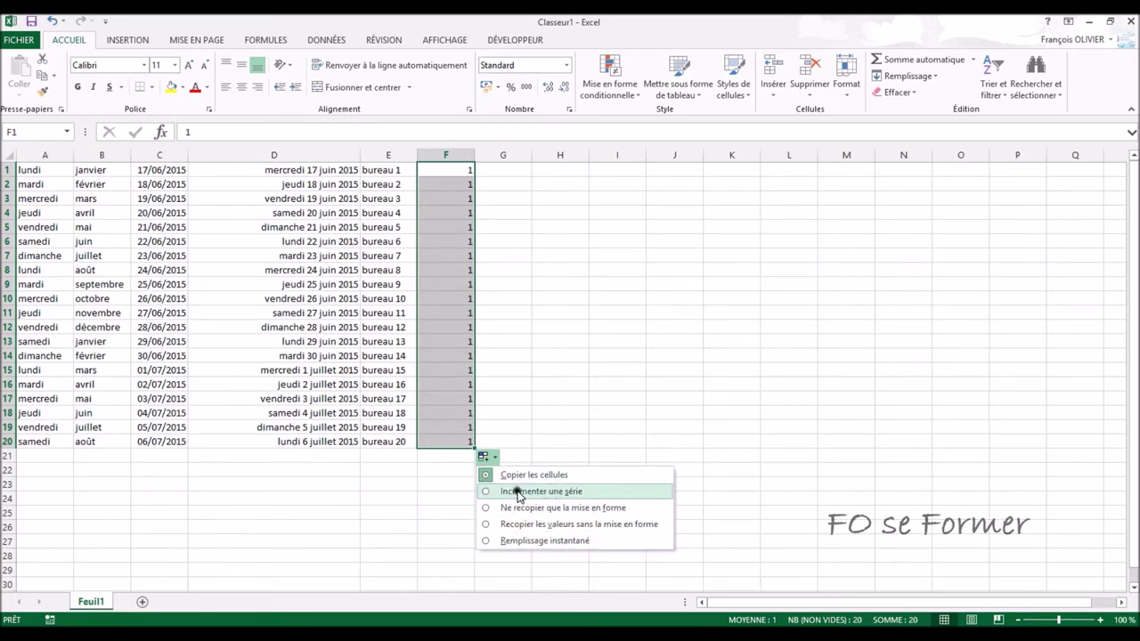
pyautogui.click(518, 491)
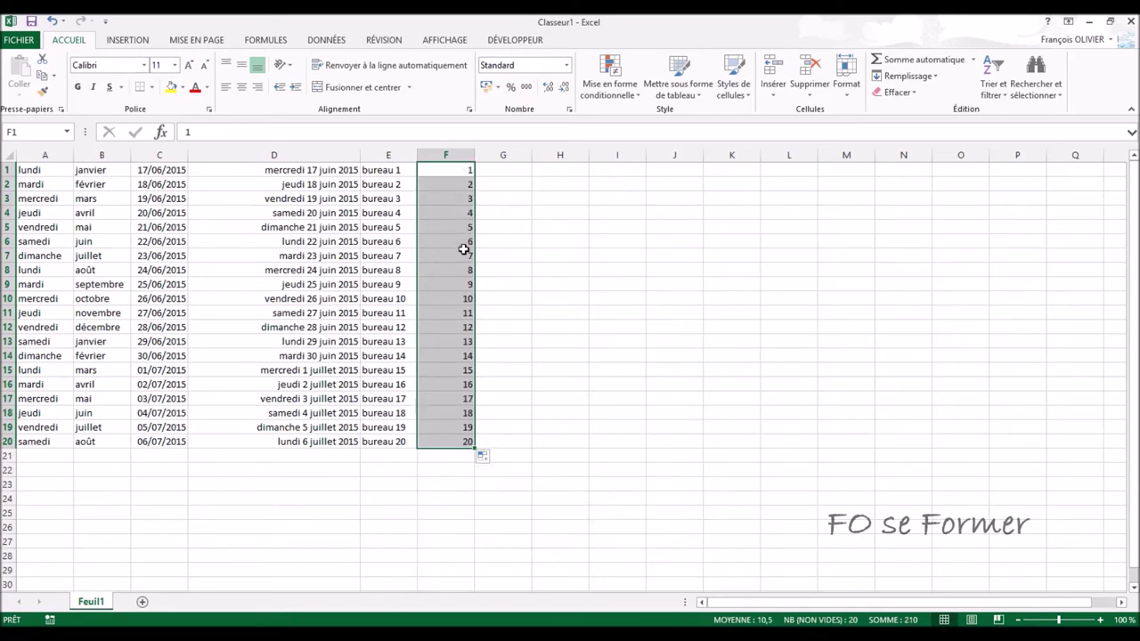
pyautogui.click(508, 168)
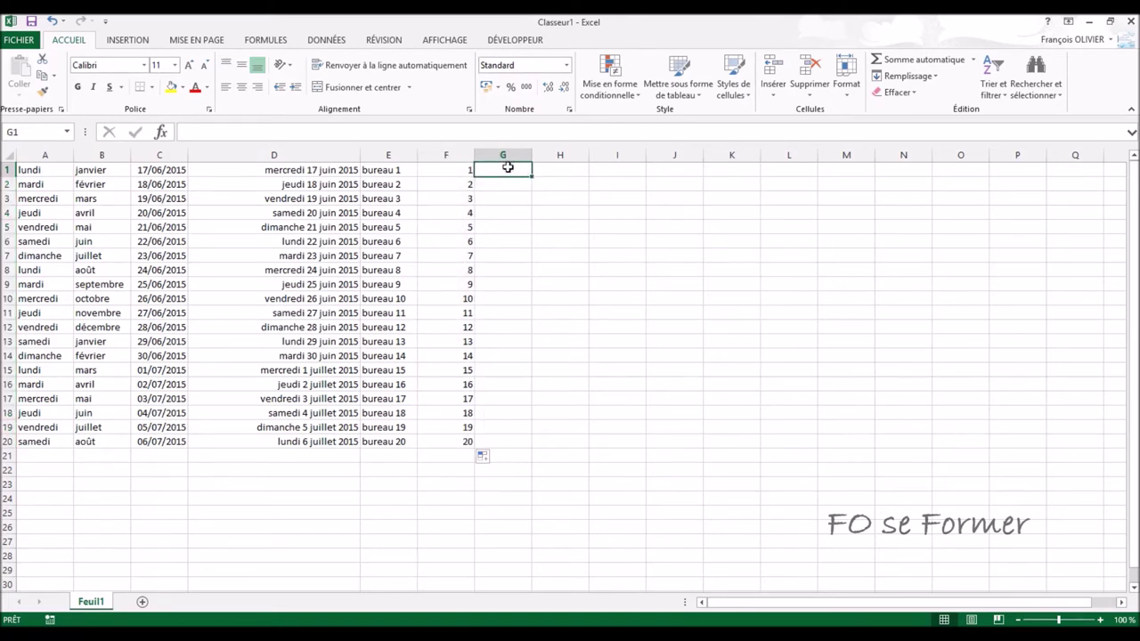
# Step: Enter 7 and 14 in G1:G2 and extend the step-of-seven pattern to 140 in G20
pyautogui.write('7')
pyautogui.press('Return')
pyautogui.write('14')
pyautogui.press('Return')
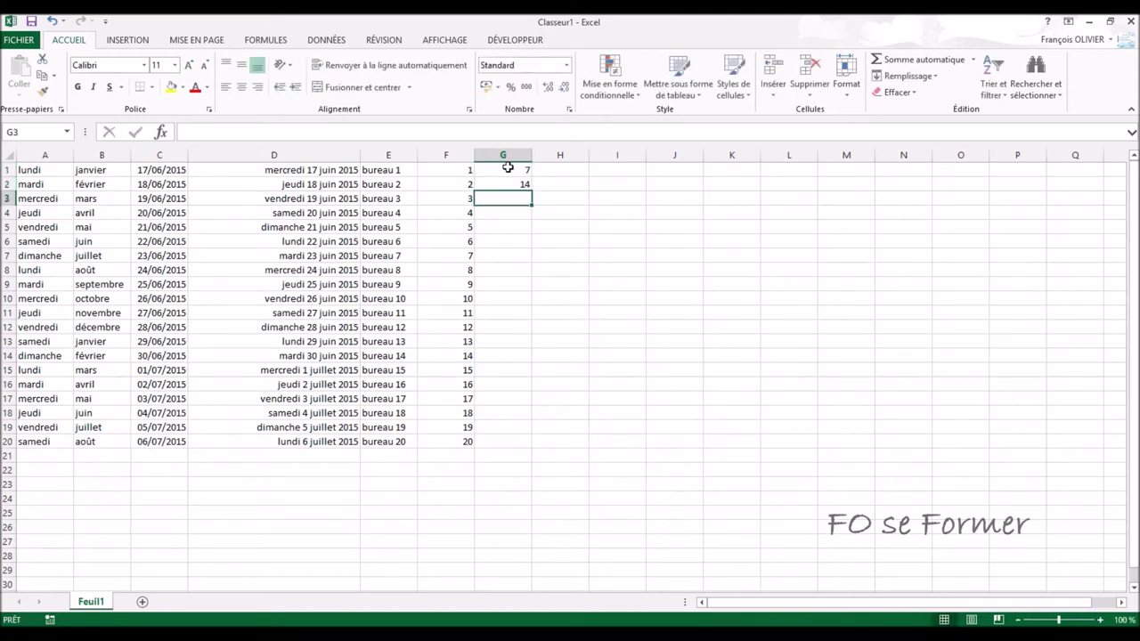
pyautogui.moveTo(507, 167); pyautogui.dragTo(511, 182)
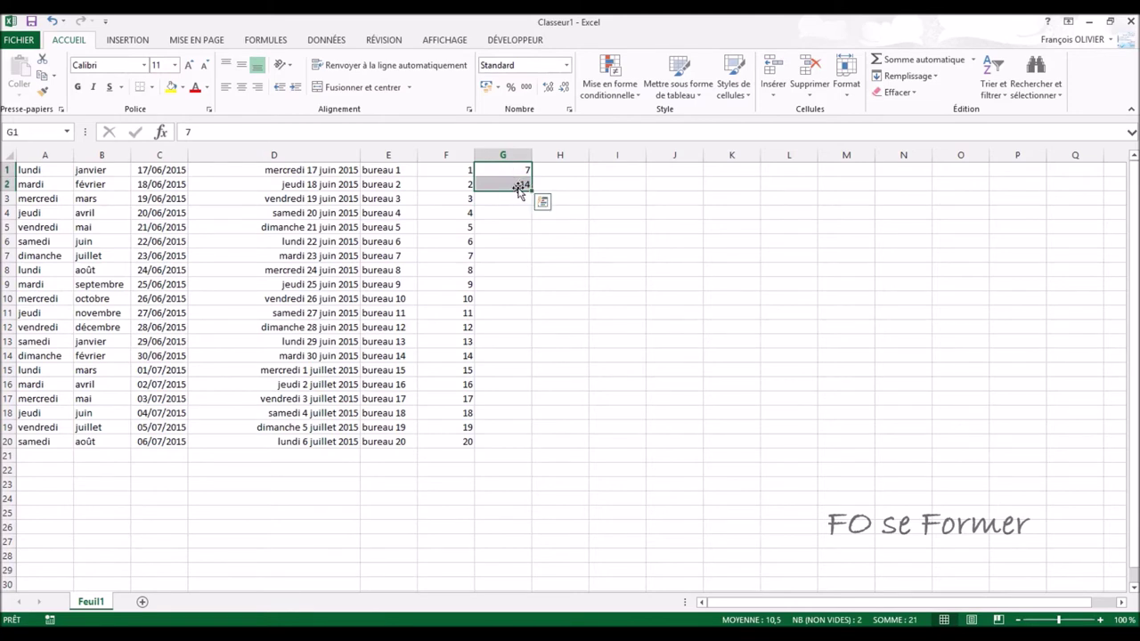
pyautogui.moveTo(532, 190); pyautogui.dragTo(526, 442)
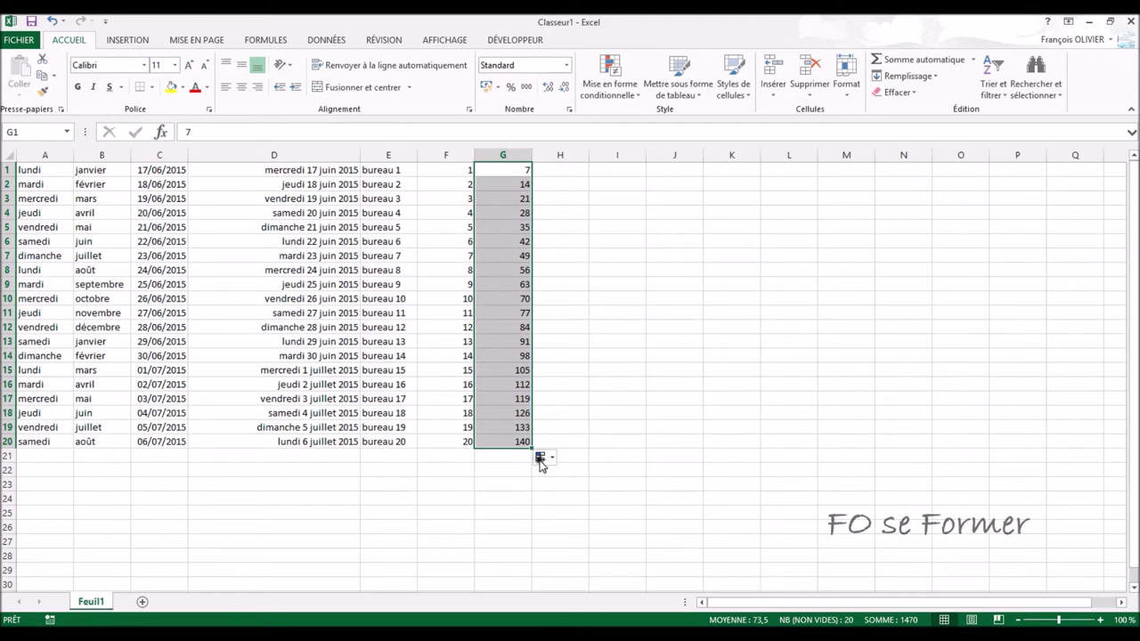
# Step: Clear A2:A20 and refill from lundi using Incrémenter les jours ouvrés, listing lundi–vendredi only
pyautogui.moveTo(34, 187); pyautogui.dragTo(45, 439)
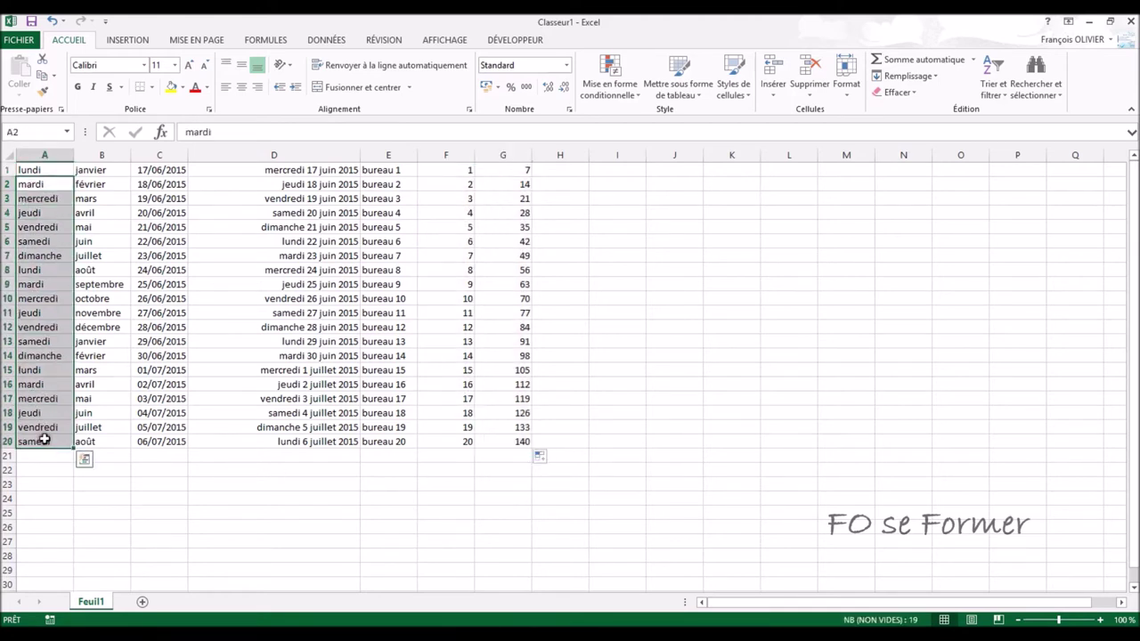
pyautogui.press('Delete')
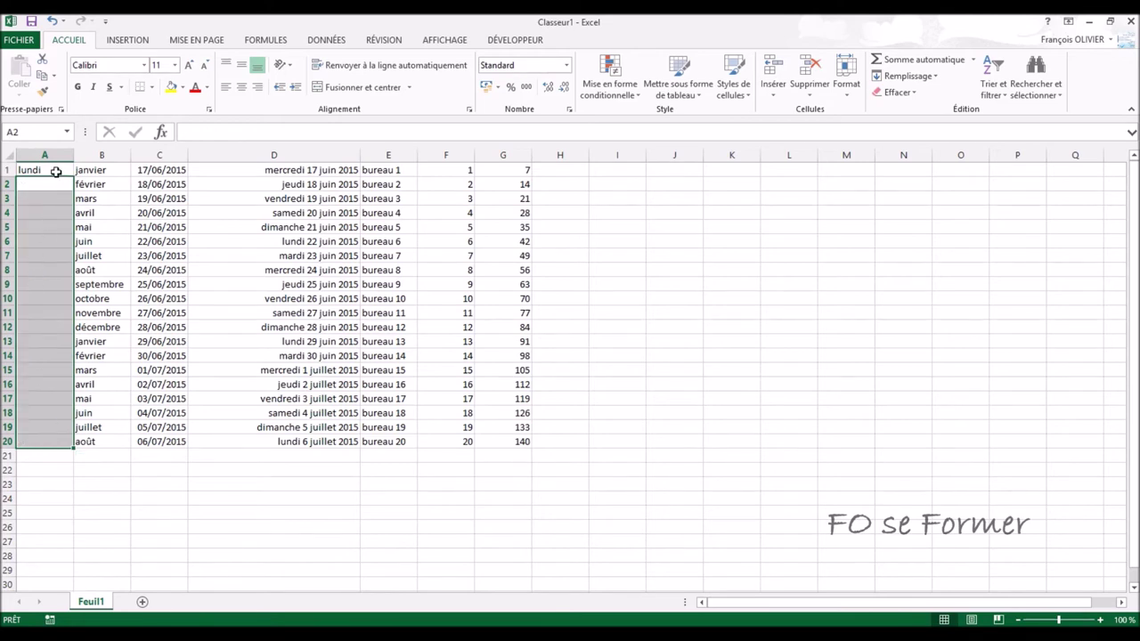
pyautogui.click(56, 171)
pyautogui.moveTo(73, 176); pyautogui.dragTo(71, 442)
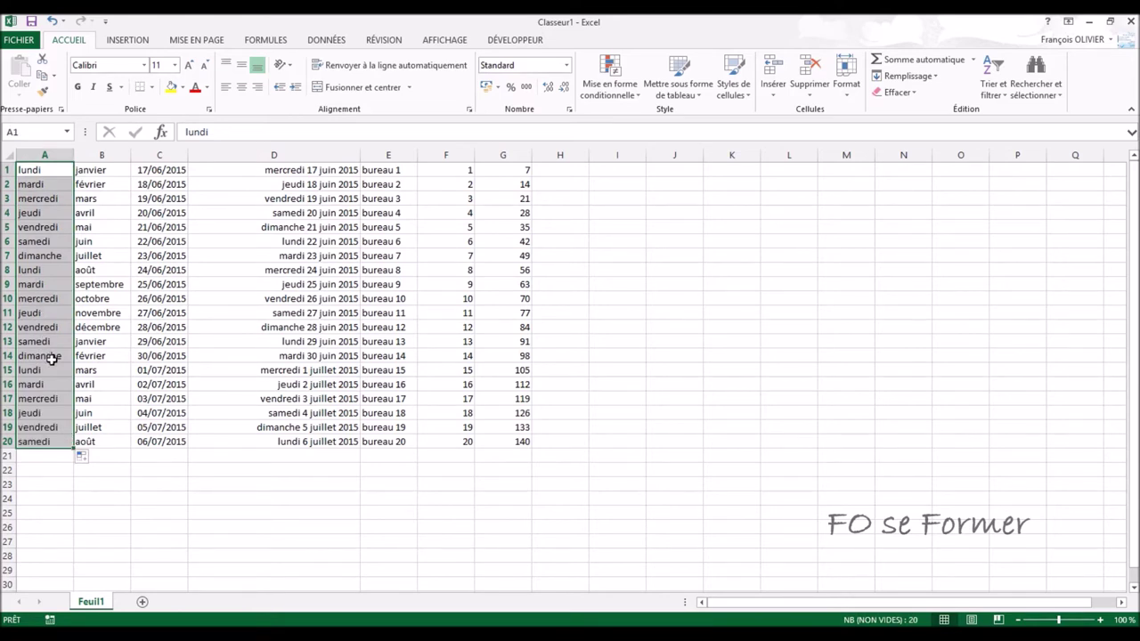
pyautogui.click(85, 460)
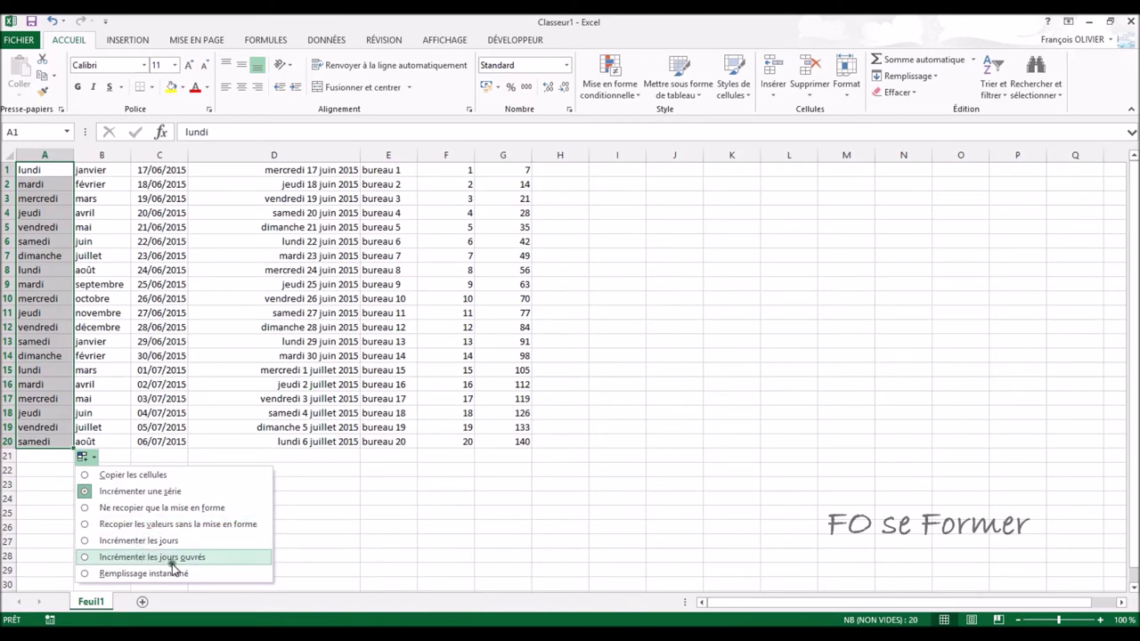
pyautogui.click(171, 561)
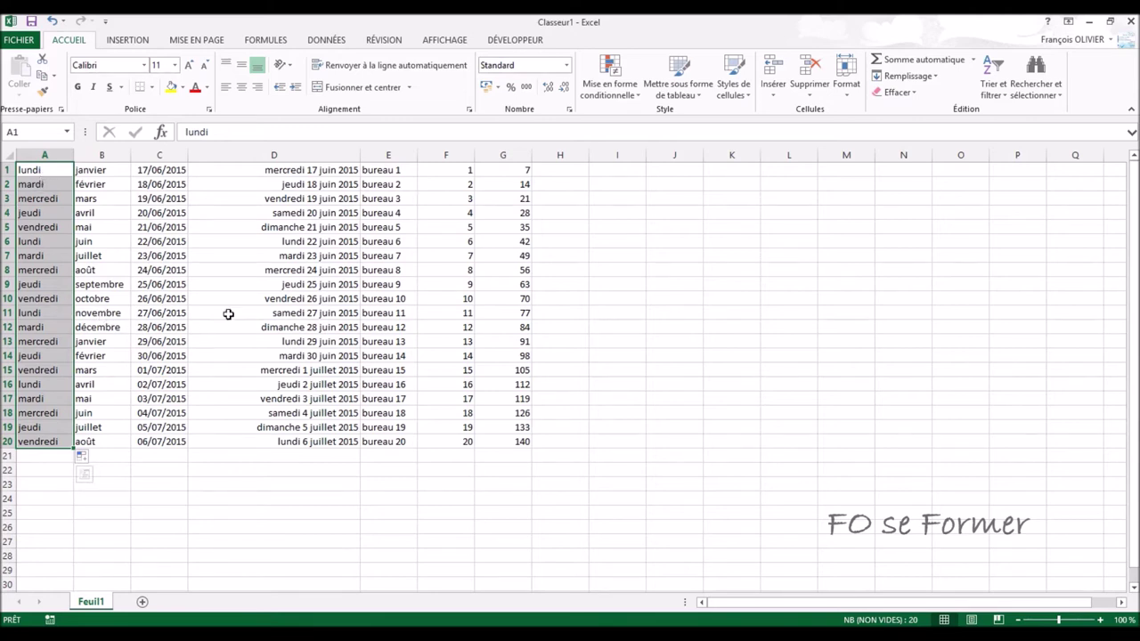
pyautogui.moveTo(330, 184); pyautogui.dragTo(331, 434)
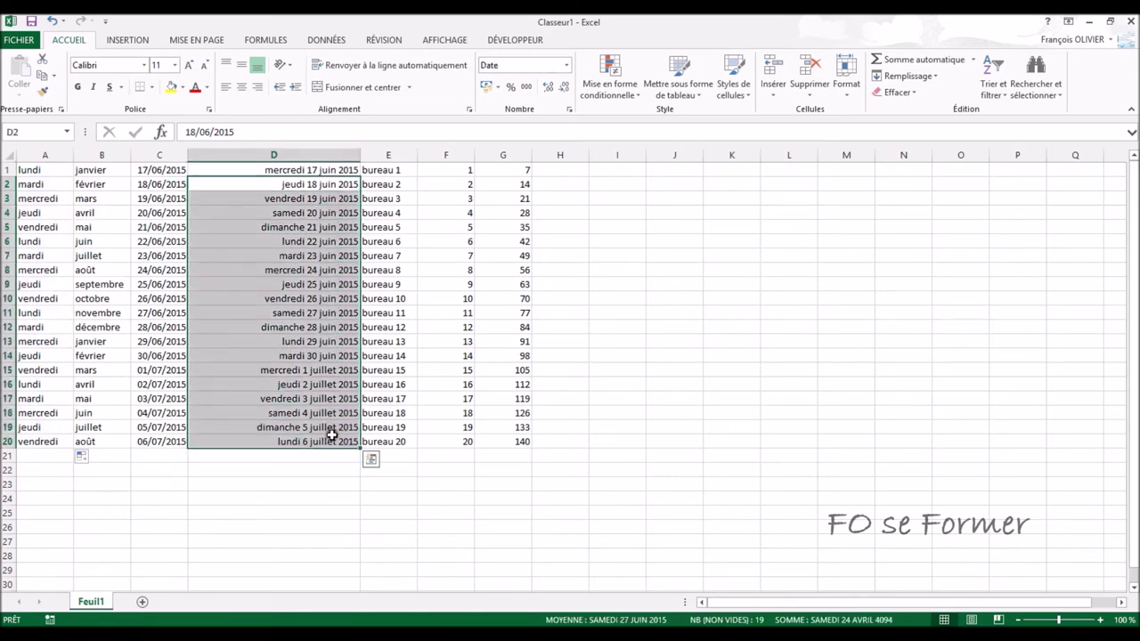
# Step: Clear D2:D20 and refill from D1 as working-day dates, through mardi 14 juillet 2015
pyautogui.press('Delete')
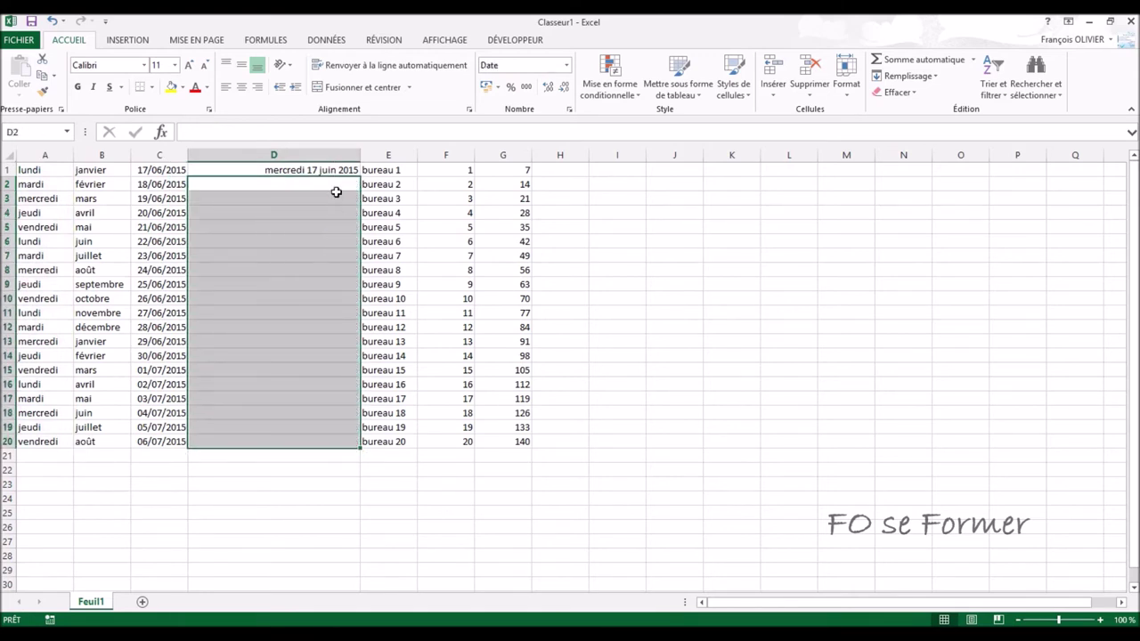
pyautogui.click(337, 170)
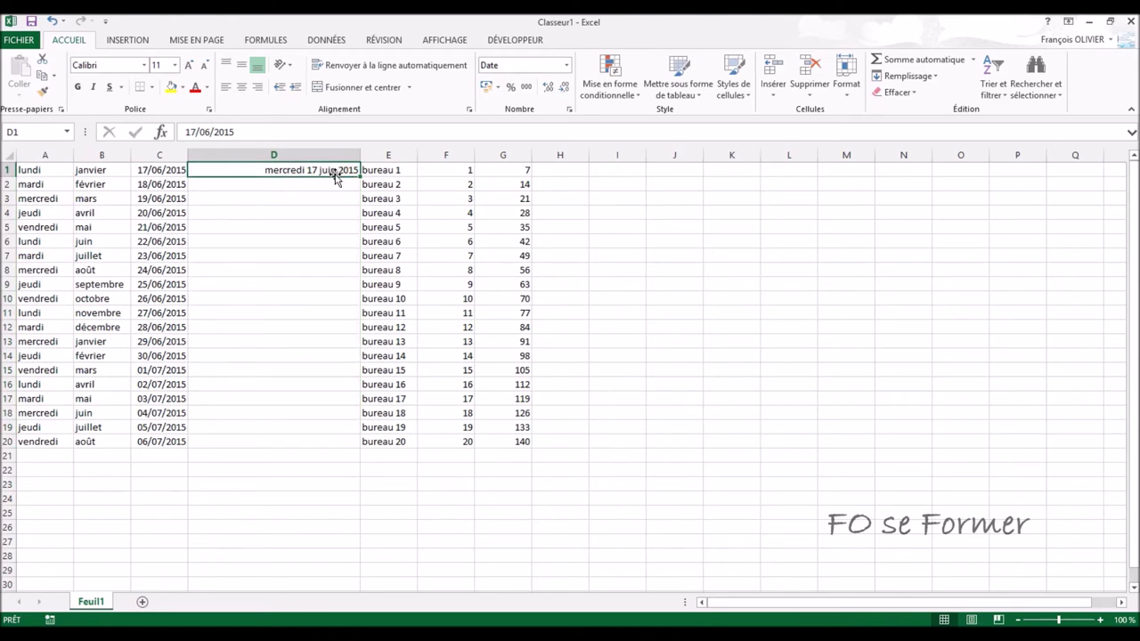
pyautogui.moveTo(360, 175); pyautogui.dragTo(356, 446)
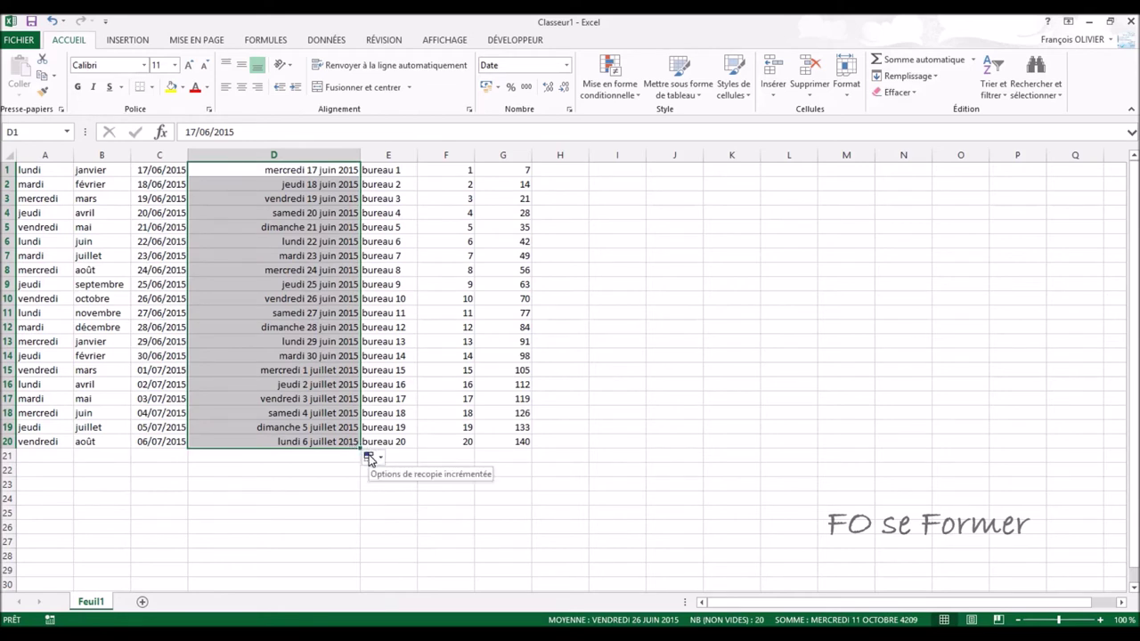
pyautogui.click(369, 458)
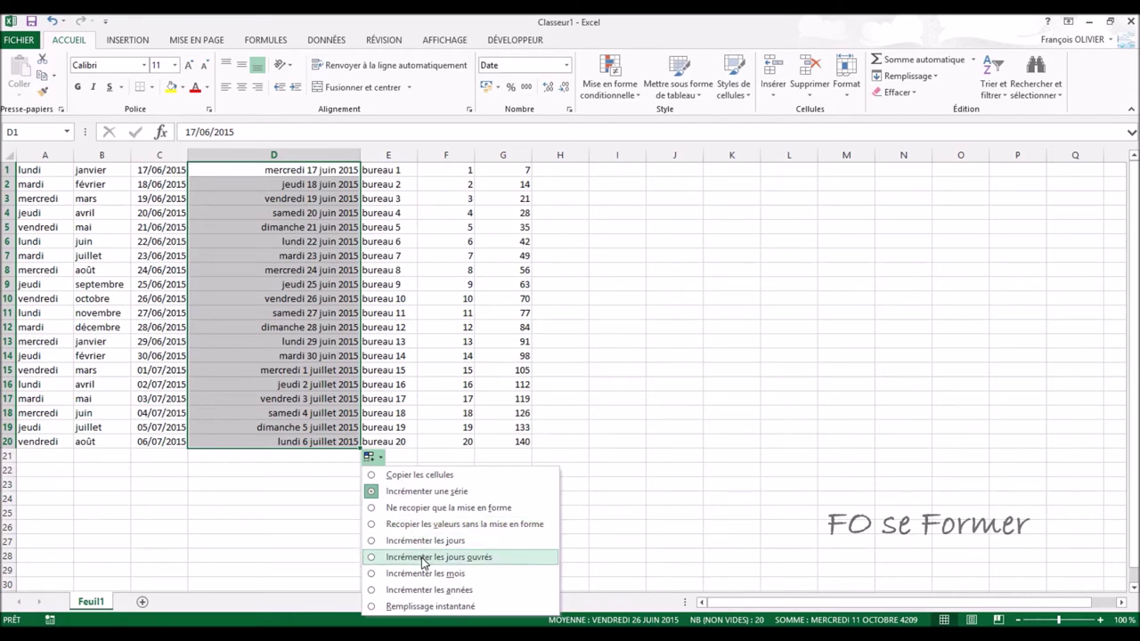
pyautogui.click(423, 558)
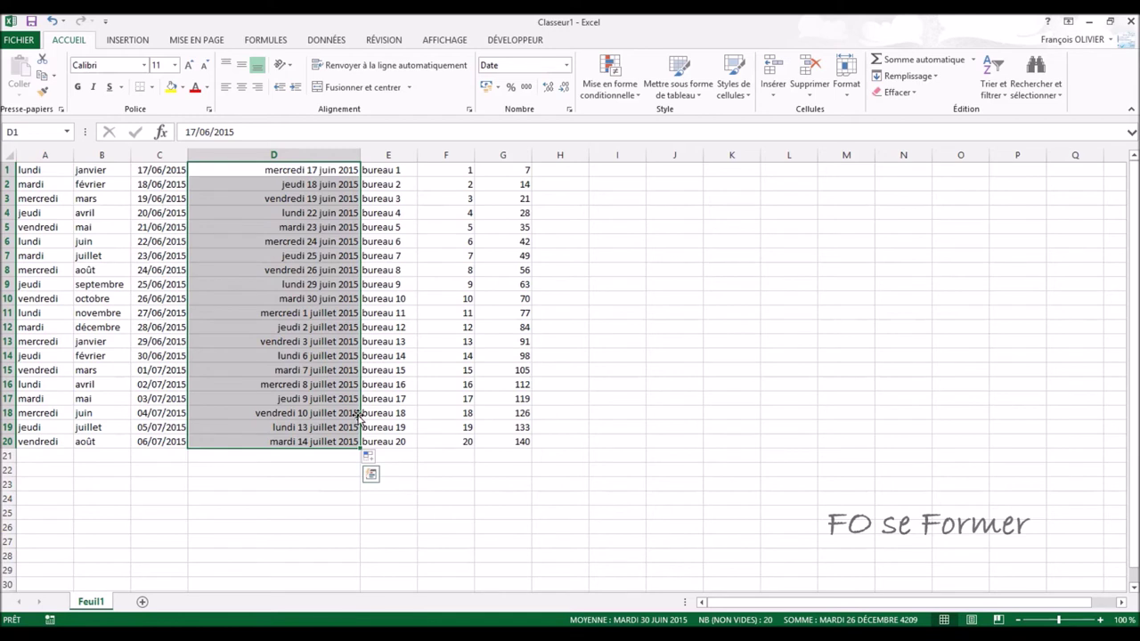
# Step: Change the column D date fill from monthly steps to yearly steps, 17 June 2015 through 2034
pyautogui.click(371, 459)
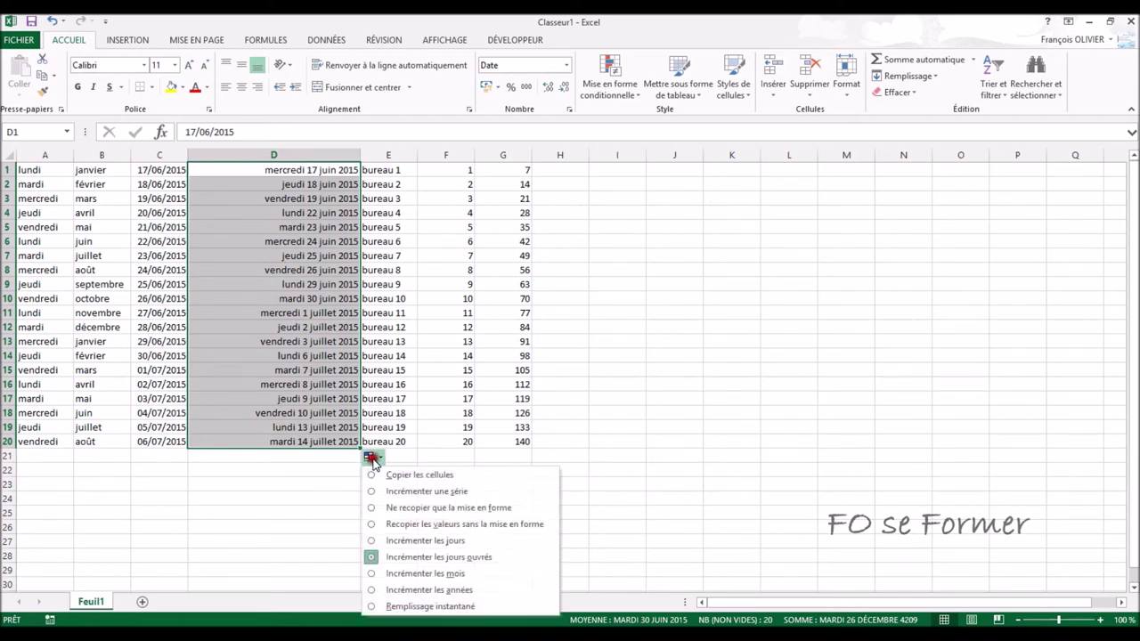
pyautogui.click(412, 574)
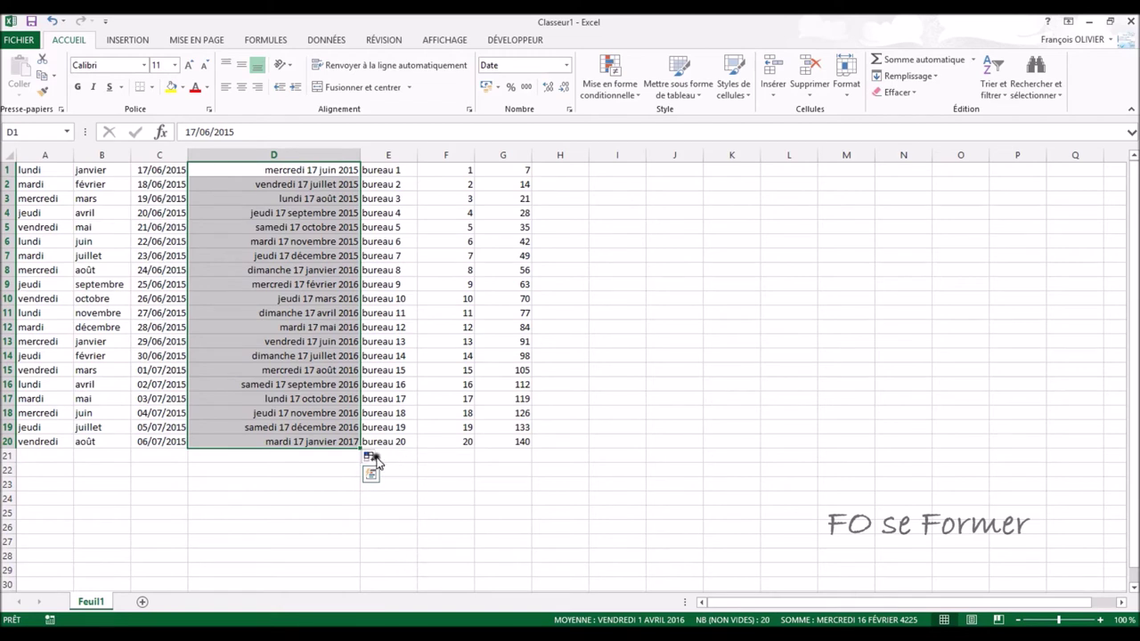
pyautogui.click(371, 459)
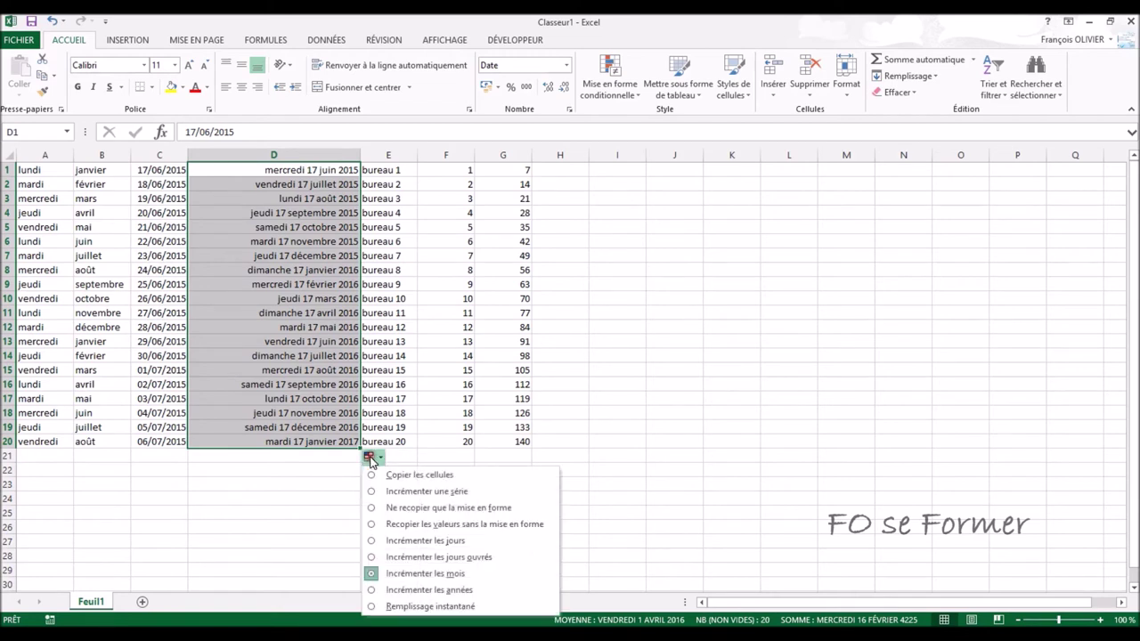
pyautogui.click(428, 590)
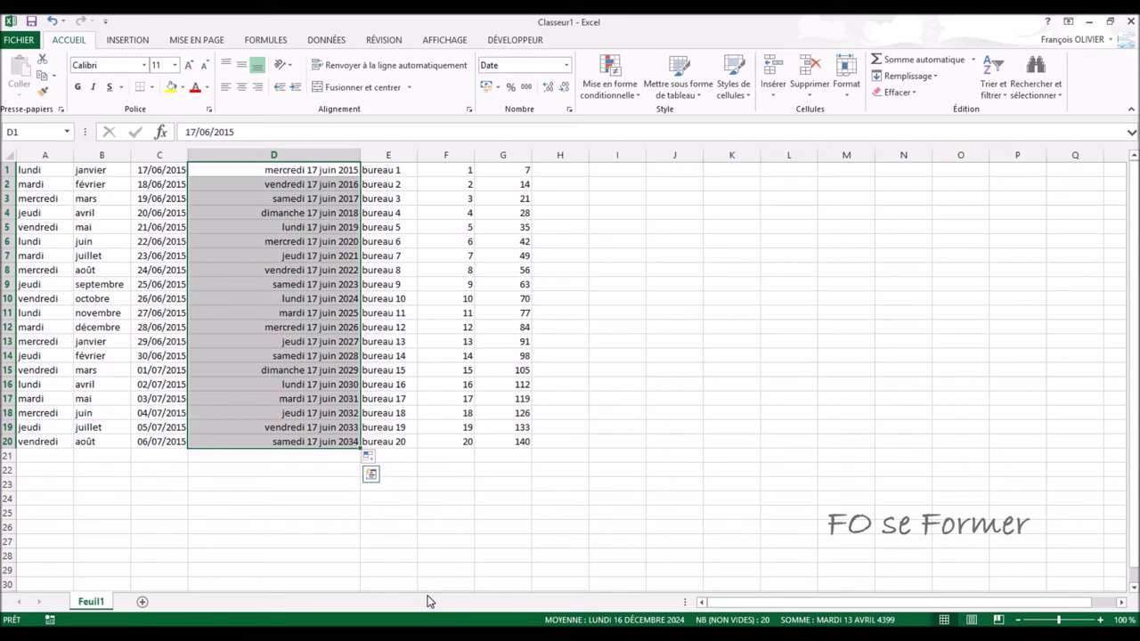
pyautogui.click(426, 597)
# Step: Clear D2:D21 and refill column D from D1 with daily dates through lundi 6 juillet 2015
pyautogui.moveTo(310, 186); pyautogui.dragTo(315, 448)
pyautogui.press('Delete')
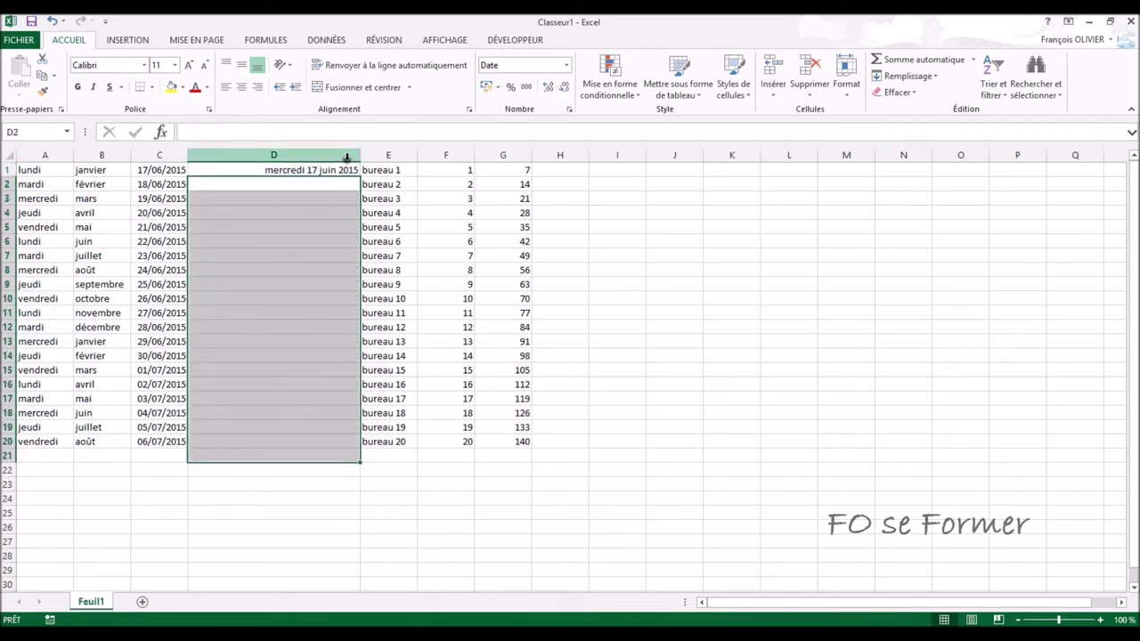
pyautogui.click(342, 169)
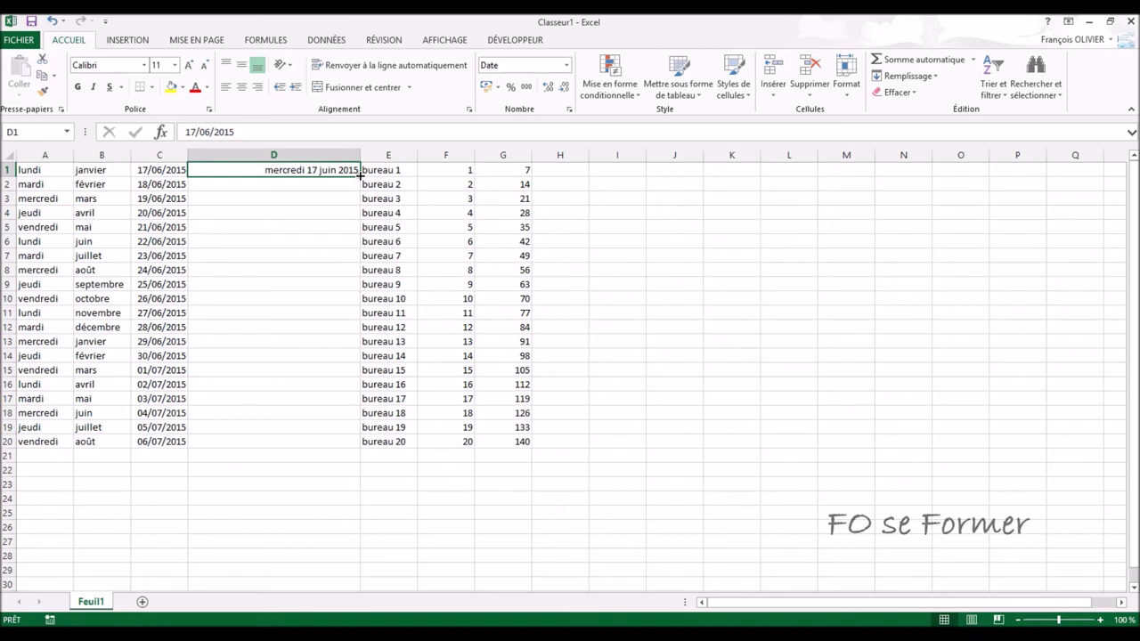
pyautogui.doubleClick(360, 176)
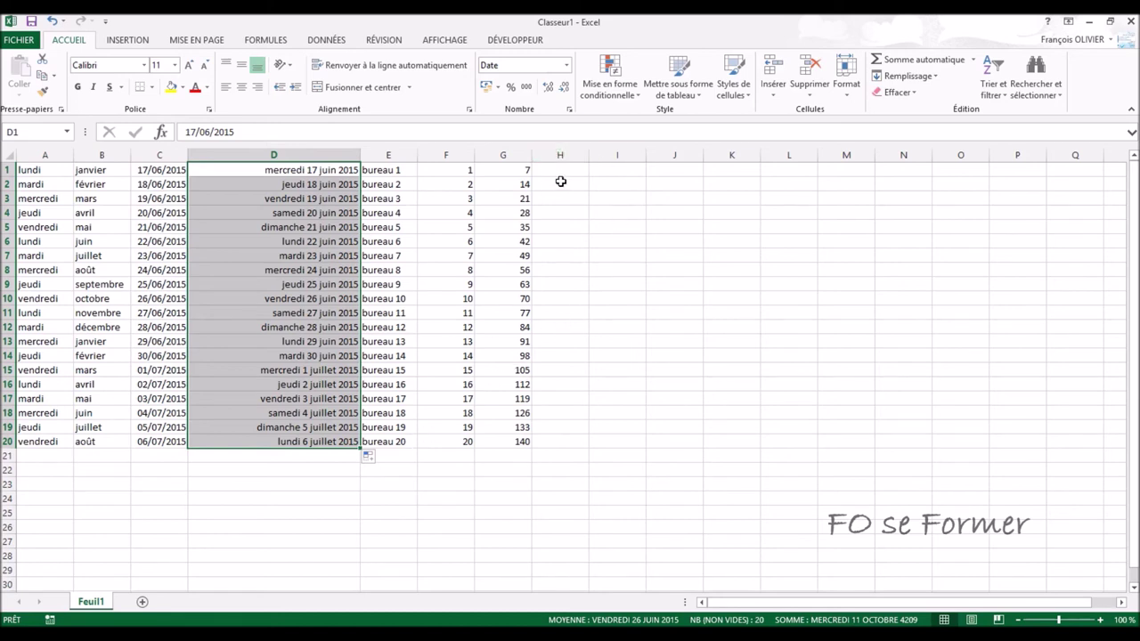
pyautogui.click(615, 170)
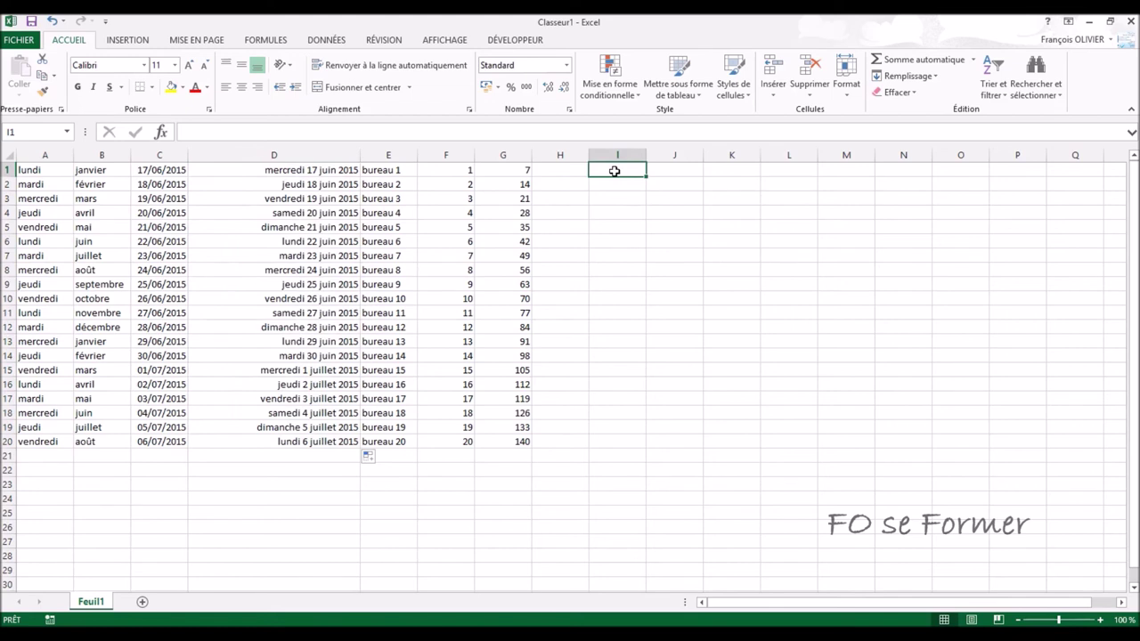
# Step: Enter 17/06/2015 in I1, move it to H1, and fill column H daily to 06/07/2015
pyautogui.write('17/06/2015')
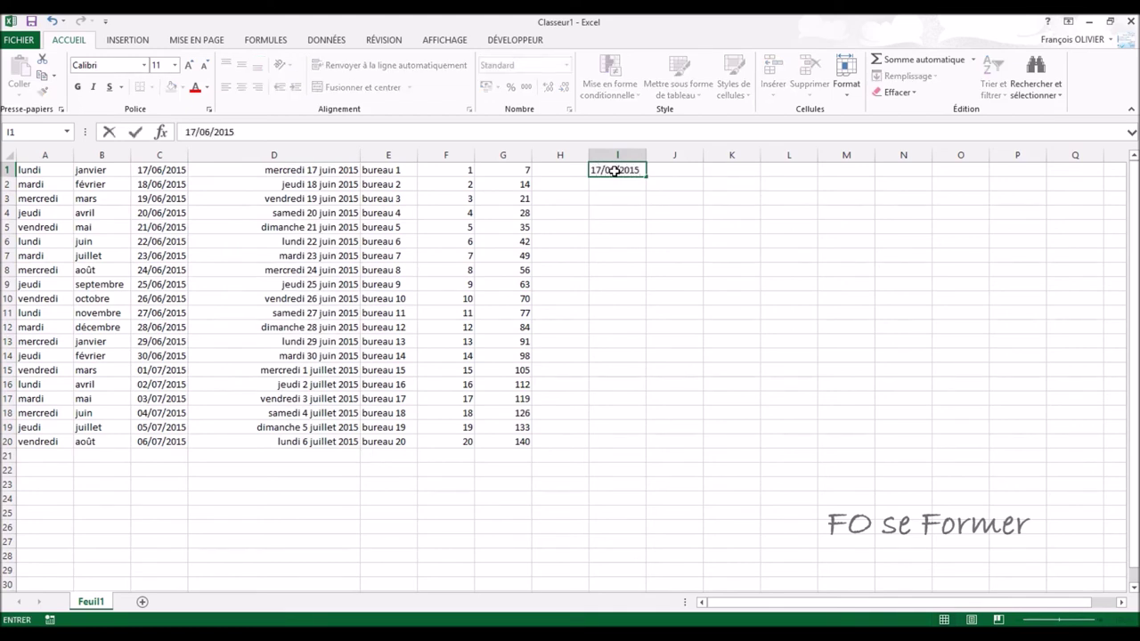
pyautogui.hotkey('ctrl', 'Return')
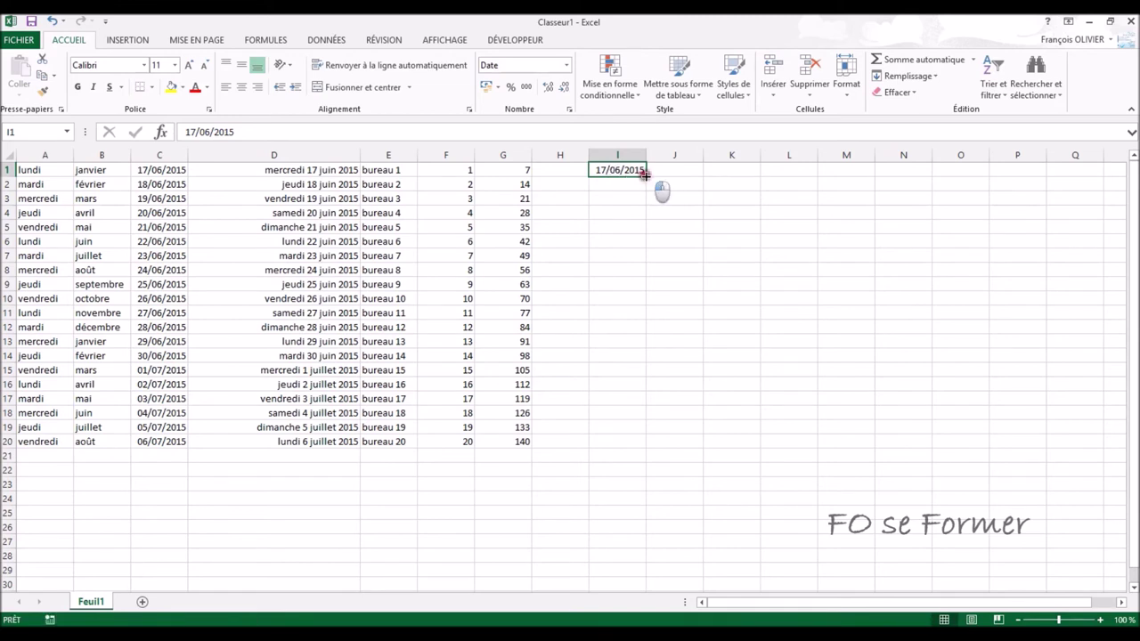
pyautogui.moveTo(636, 173); pyautogui.dragTo(579, 175)
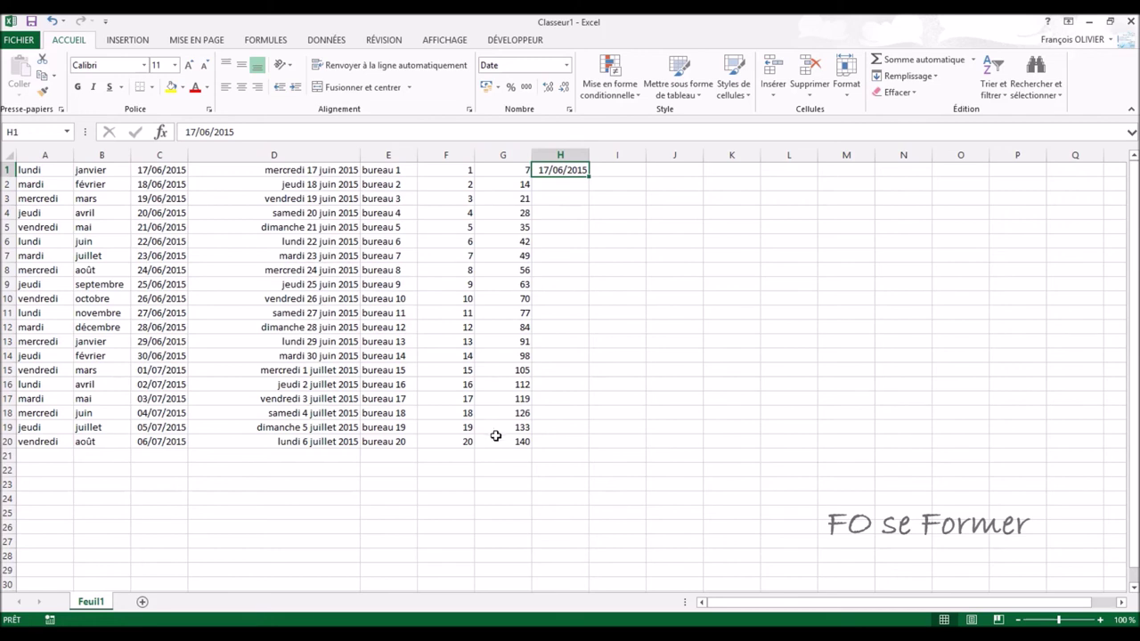
pyautogui.doubleClick(590, 178)
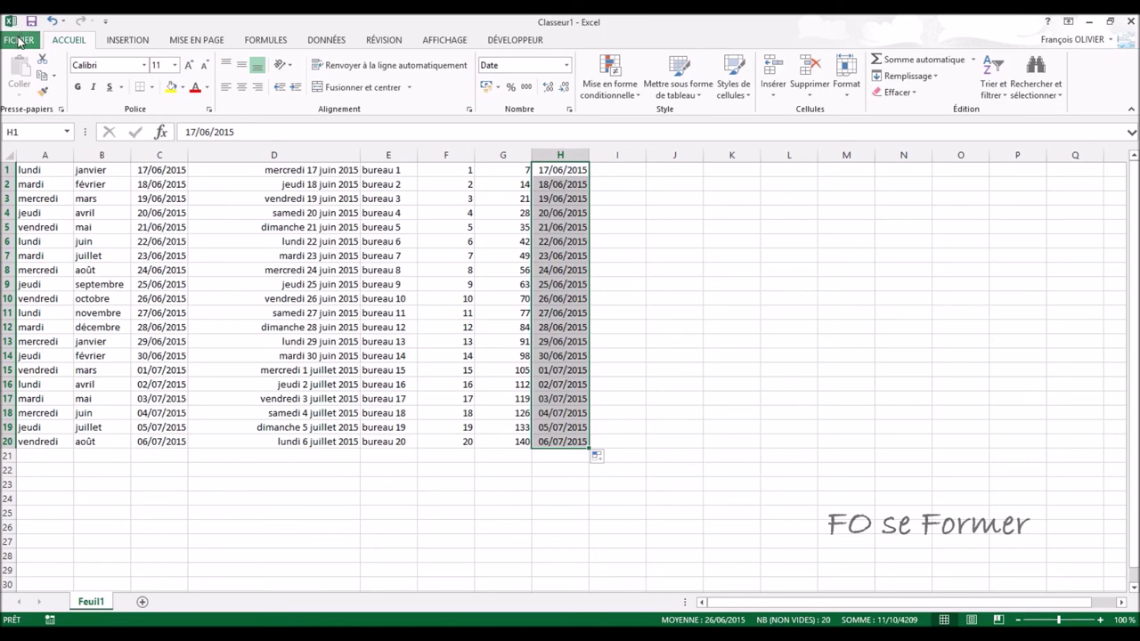
# Step: Open the custom lists editor ('Modifier les listes personnalisées...') from Excel's advanced options
pyautogui.click(20, 42)
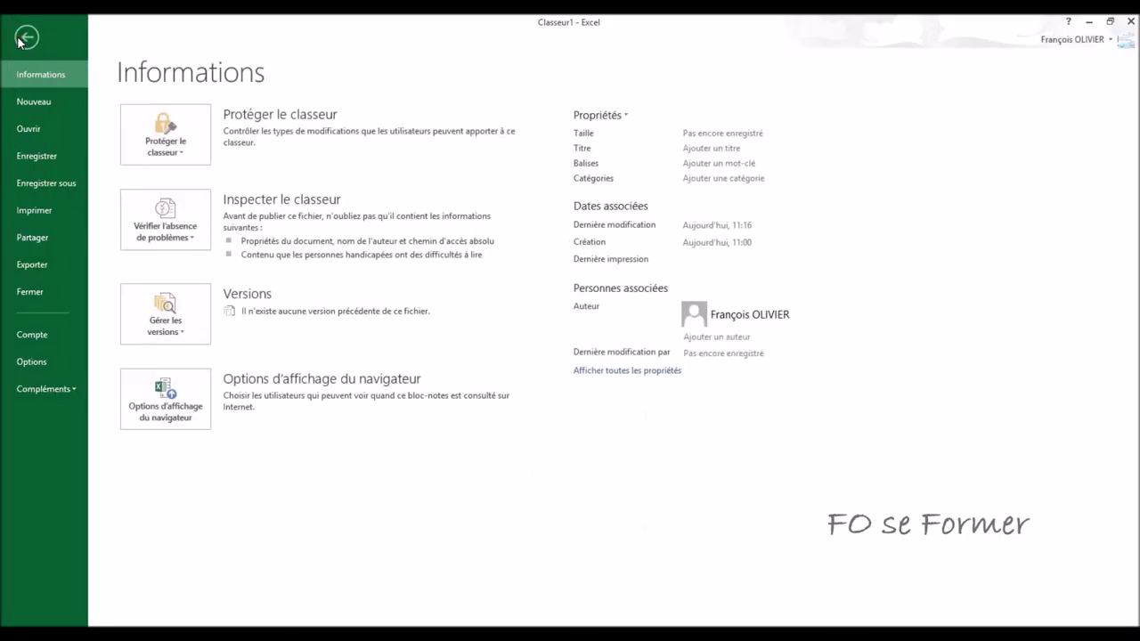
pyautogui.click(31, 361)
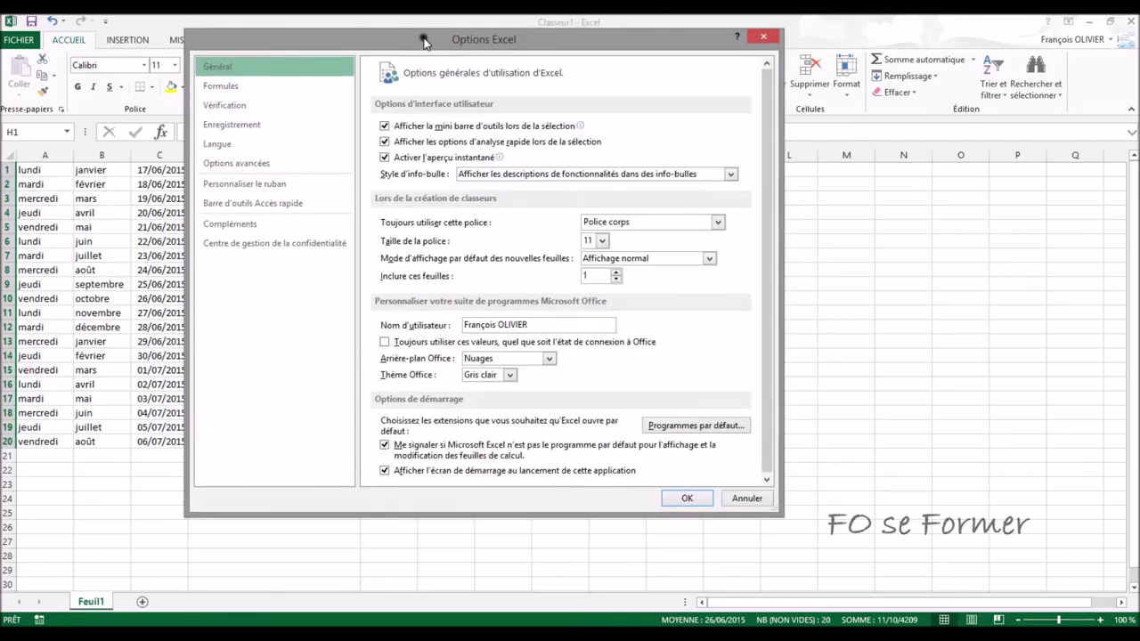
pyautogui.click(235, 165)
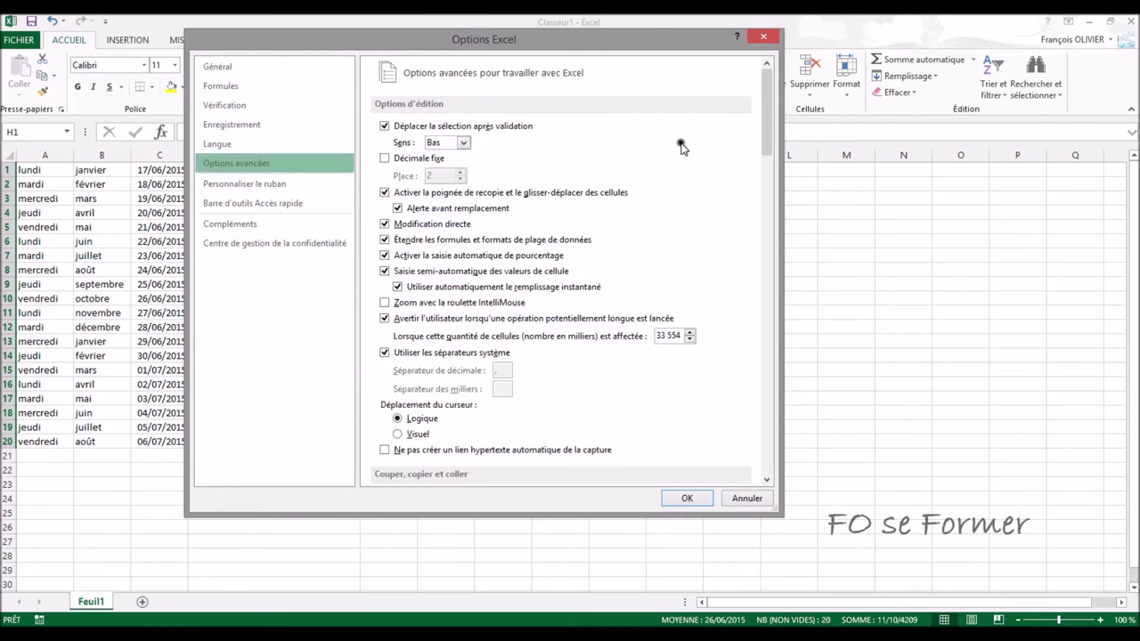
pyautogui.moveTo(766, 114)
pyautogui.mouseDown()
pyautogui.moveTo(758, 323)
pyautogui.moveTo(771, 407)
pyautogui.mouseUp()
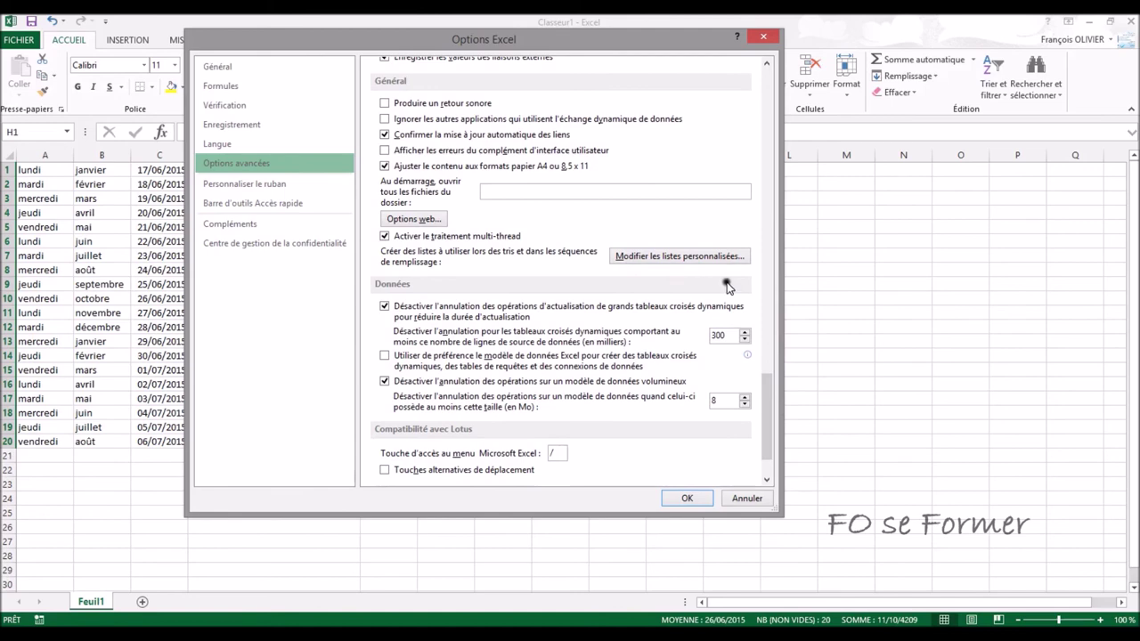
pyautogui.click(650, 256)
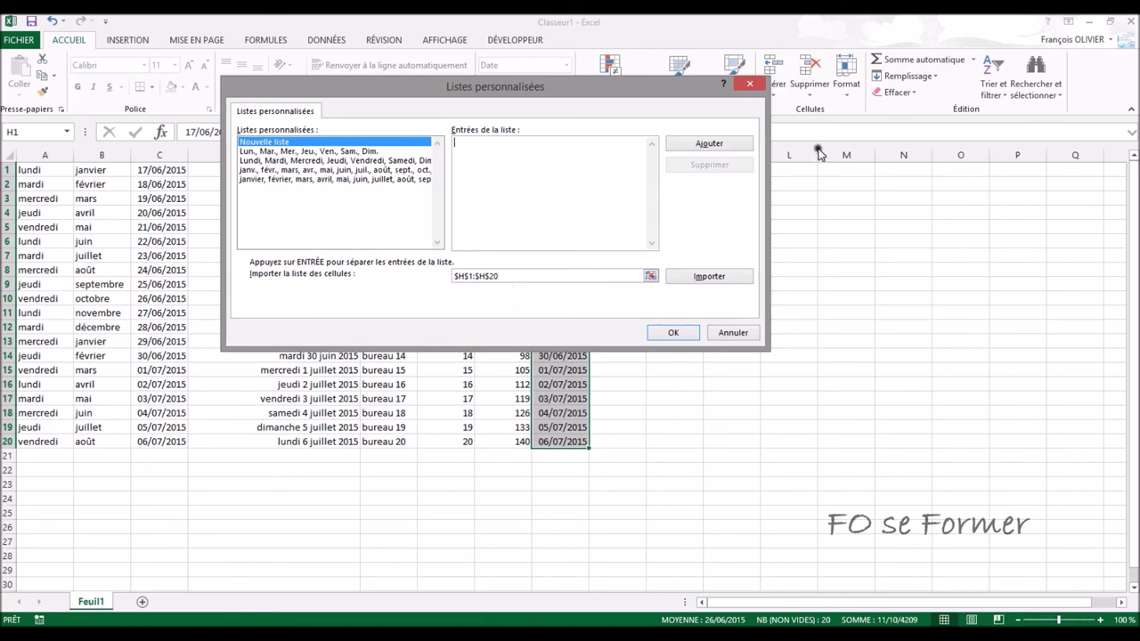
# Step: Add the five first names as a new custom list and close both options dialogs
pyautogui.click(518, 155)
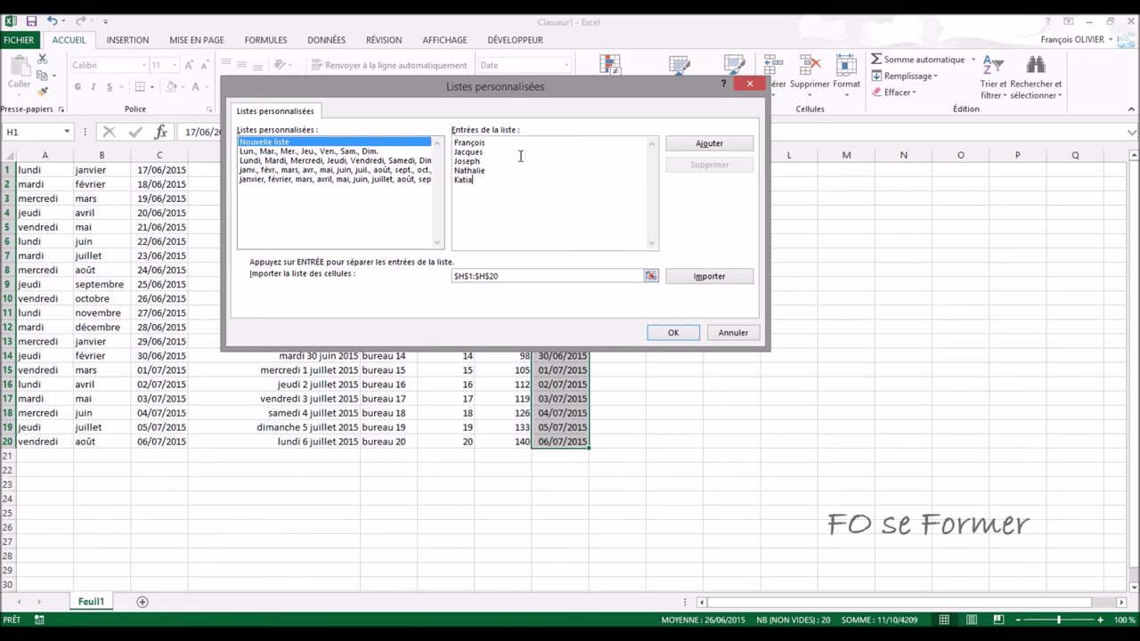
pyautogui.click(697, 147)
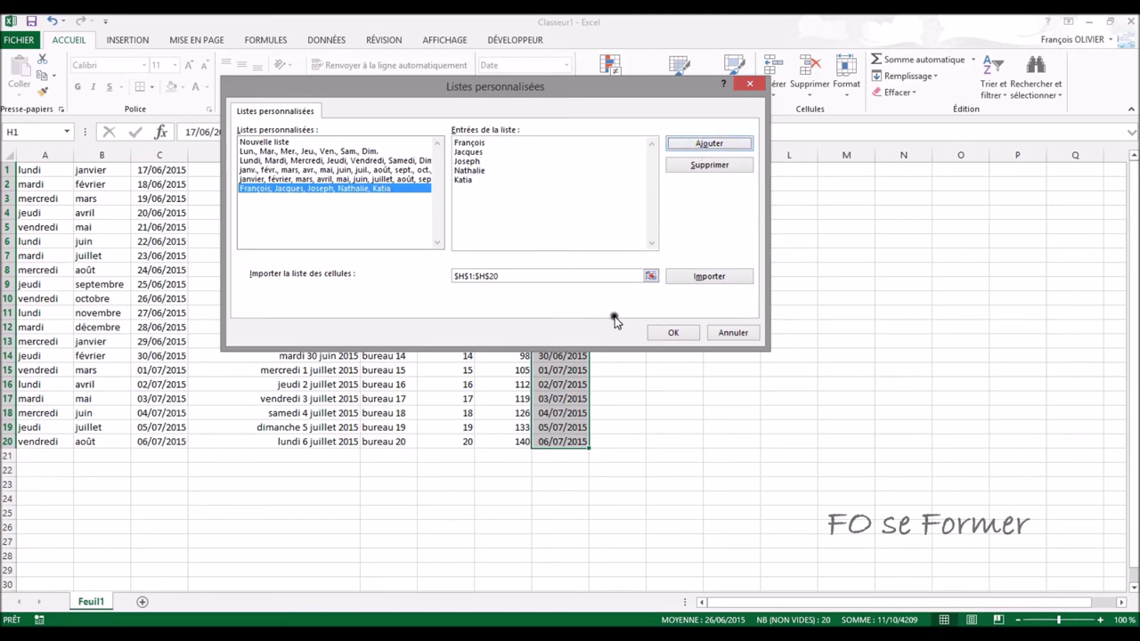
pyautogui.click(673, 333)
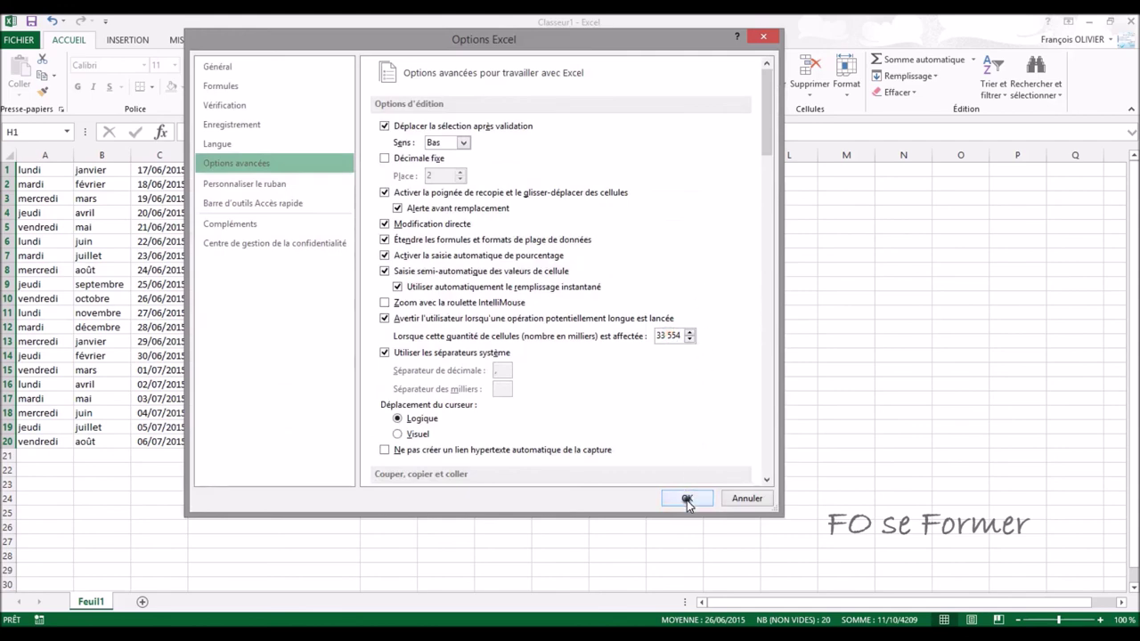
pyautogui.click(687, 501)
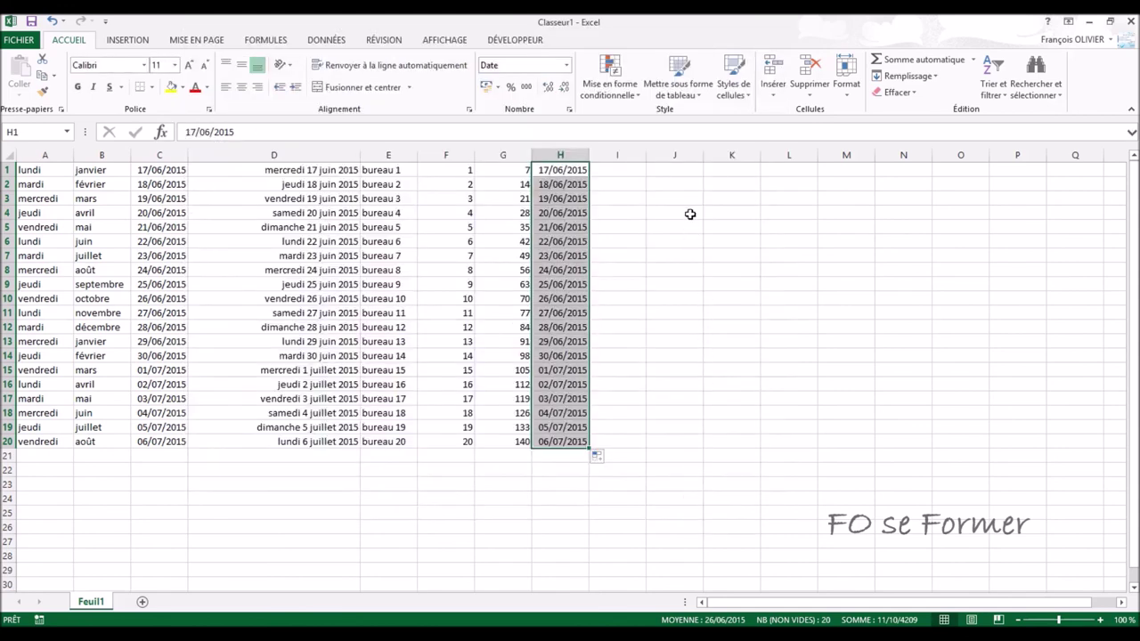
# Step: Enter the custom list's first name in J1 and fill it down to J20
pyautogui.click(685, 170)
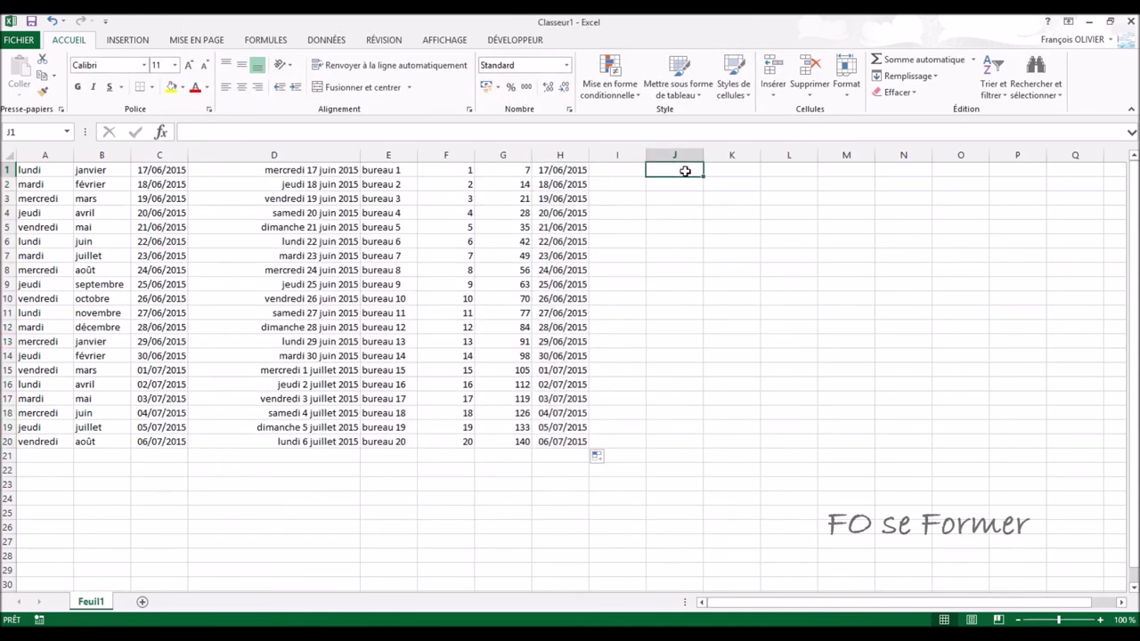
pyautogui.write('Fr')
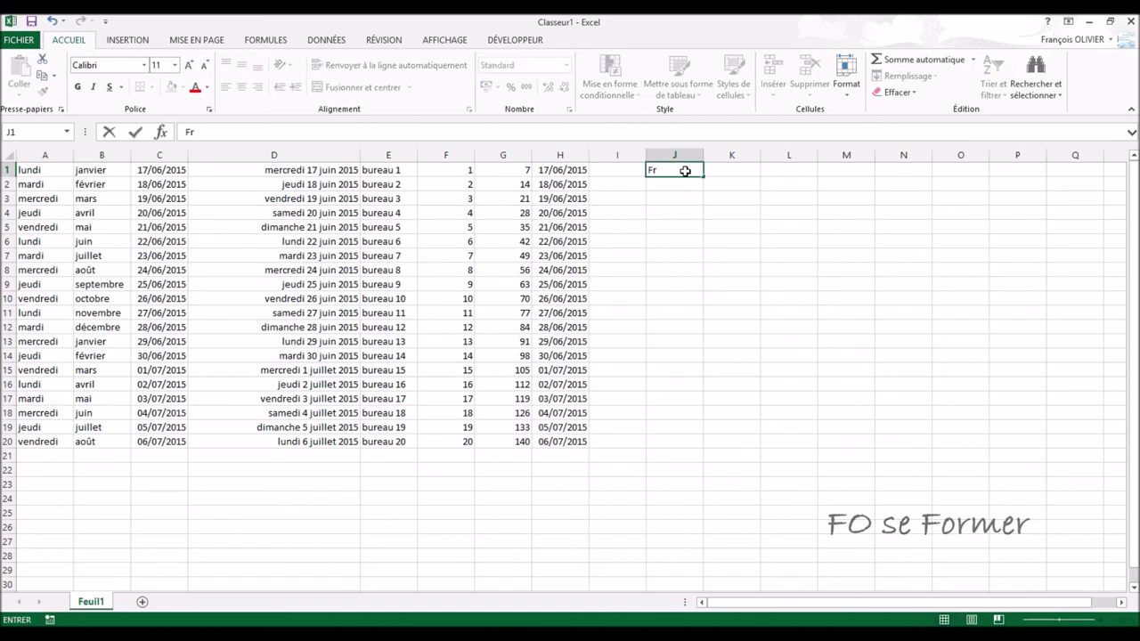
pyautogui.write('ançois')
pyautogui.press('Return')
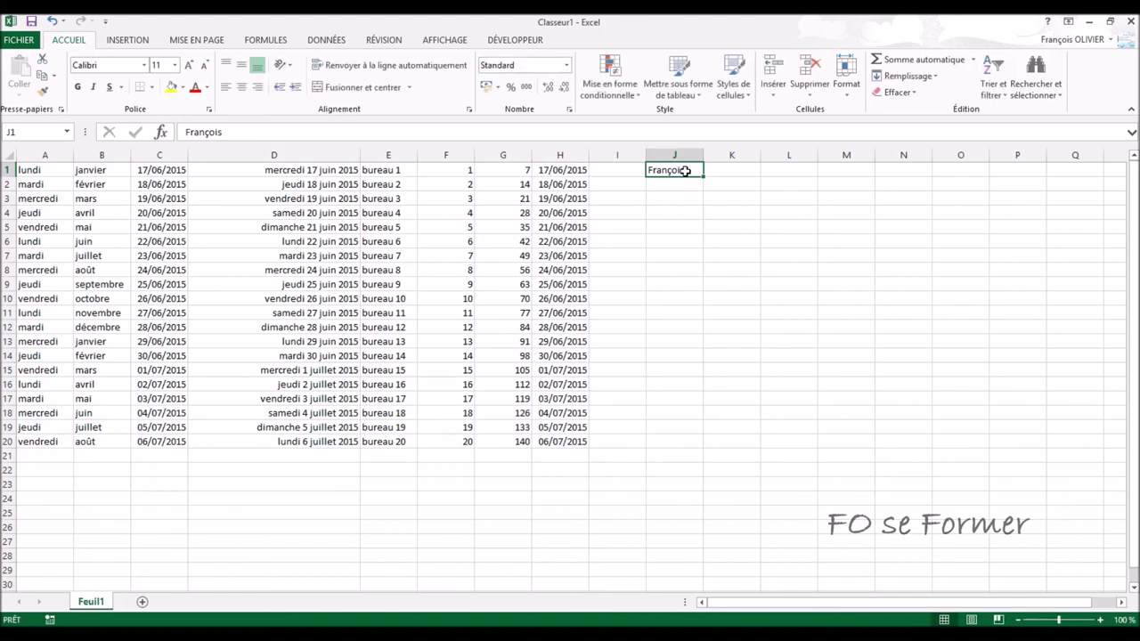
pyautogui.moveTo(702, 176); pyautogui.dragTo(696, 437)
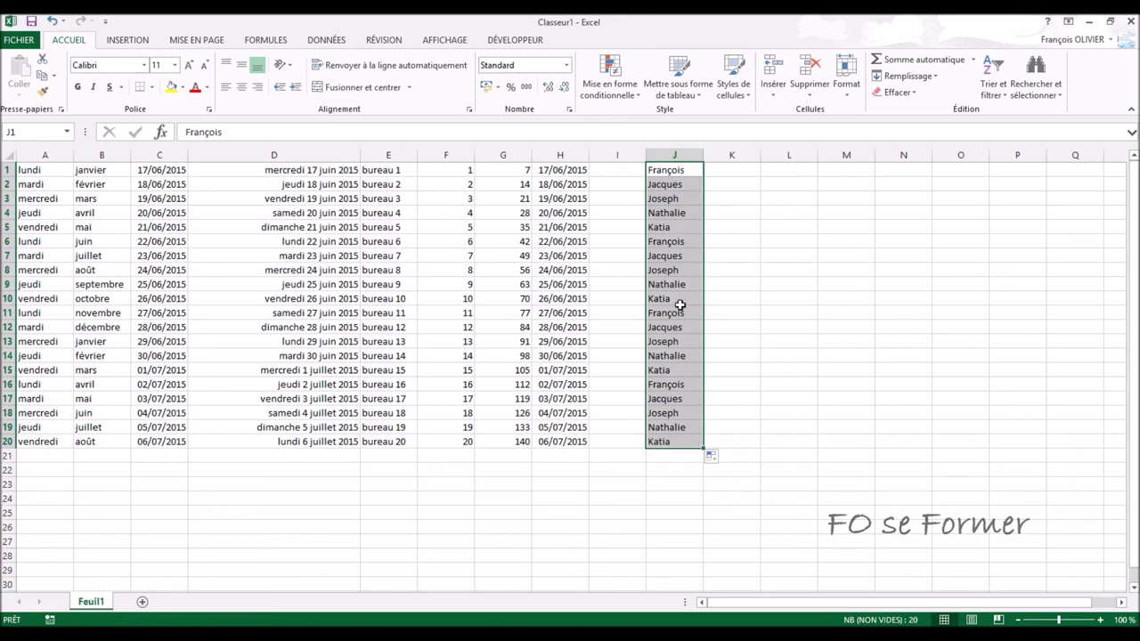